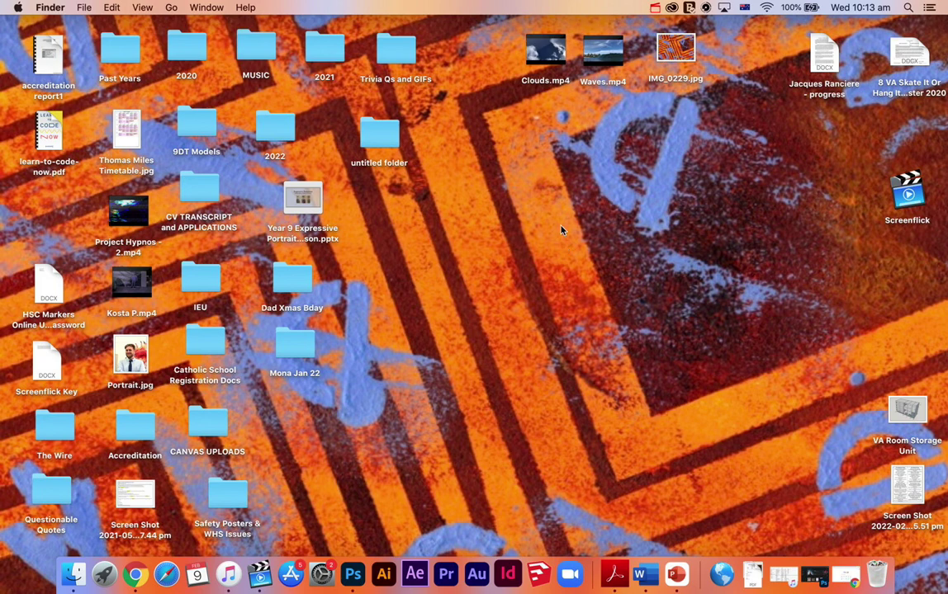
- Create a new desktop folder named '7VA Images'
{"action": "right_click", "coordinate": [659, 204]}
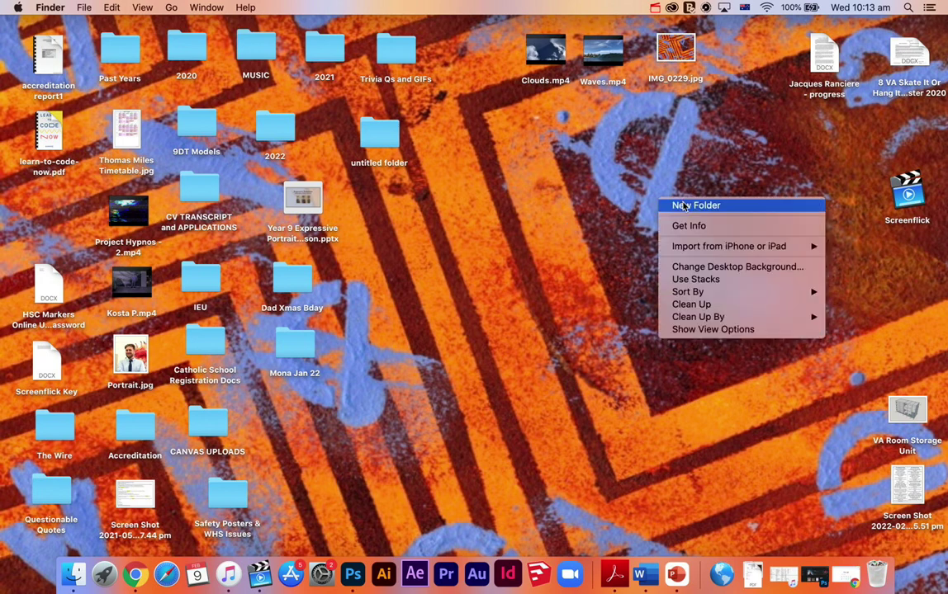
{"action": "left_click", "coordinate": [683, 206]}
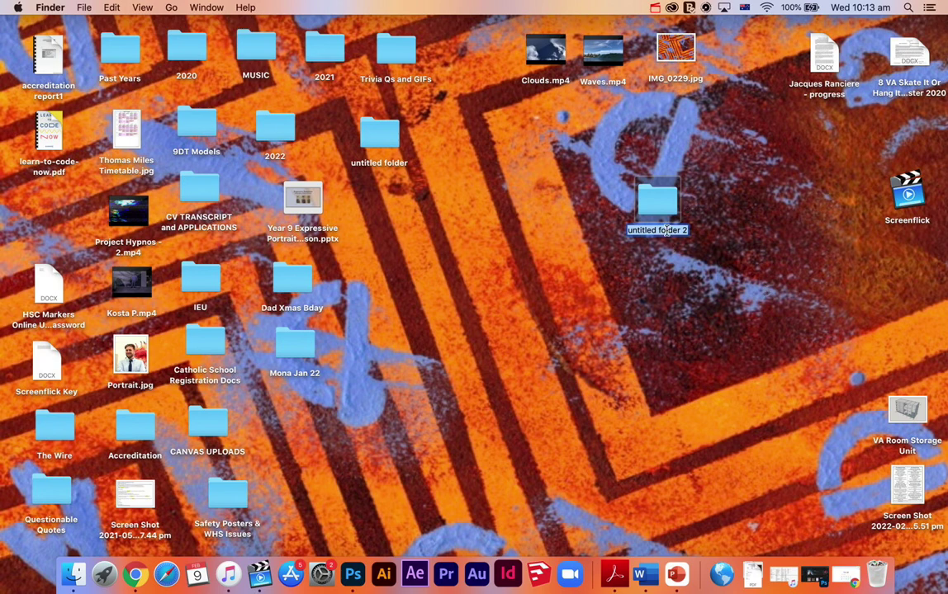
{"action": "type", "text": "7V"}
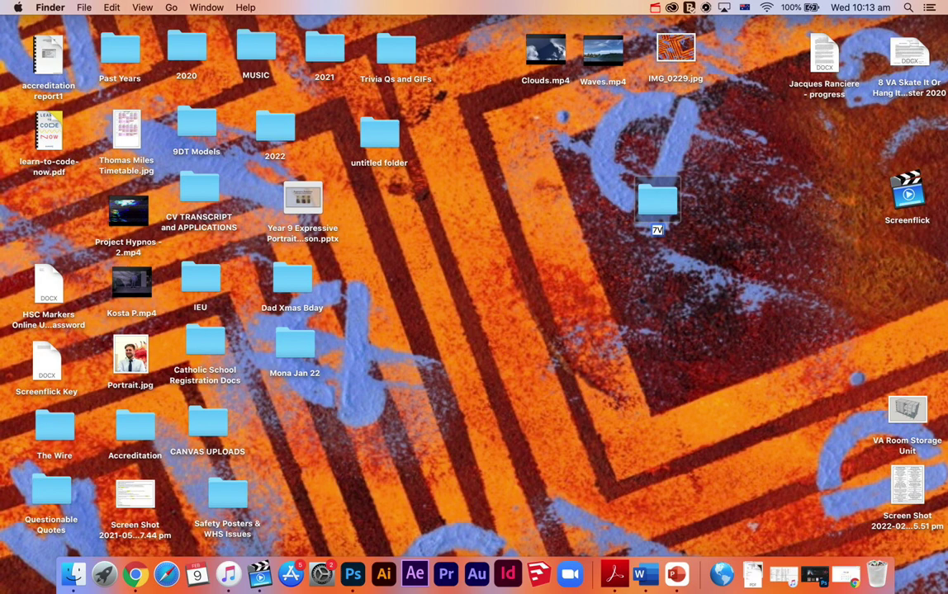
{"action": "type", "text": "A Images"}
{"action": "left_click", "coordinate": [718, 226]}
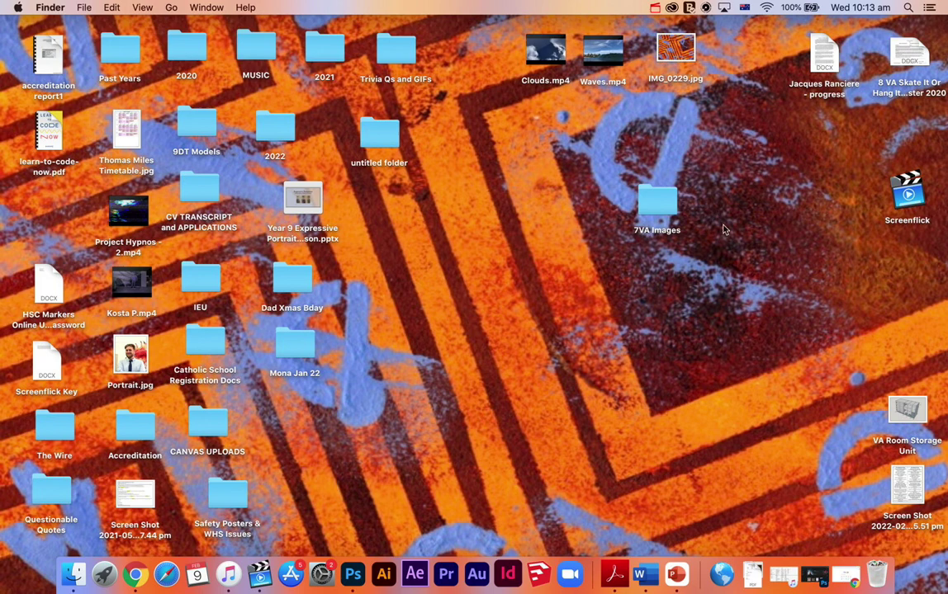
- Shift the 7VA Images folder left, open it to confirm it's empty, then close it
{"action": "left_click", "coordinate": [648, 232]}
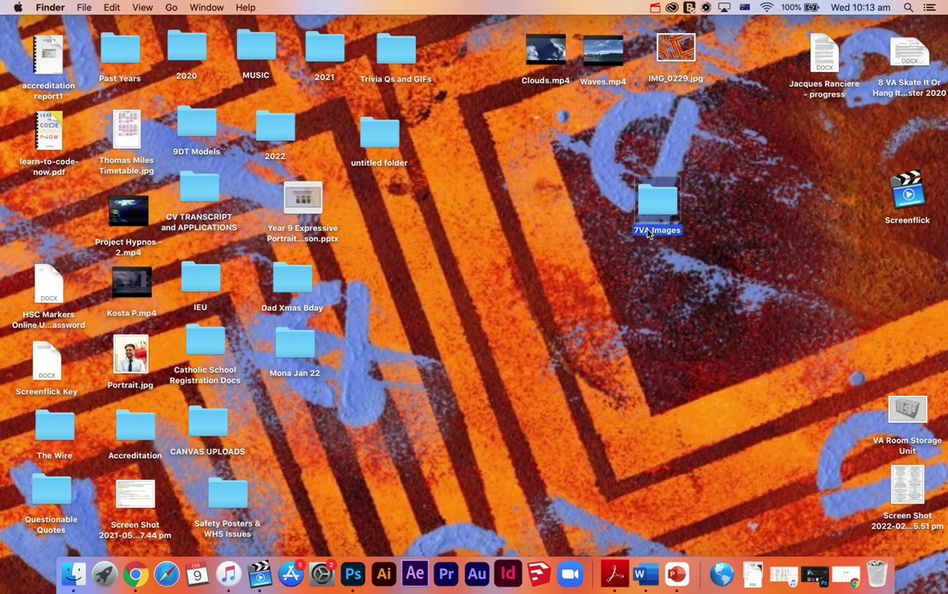
{"action": "left_click", "coordinate": [648, 232]}
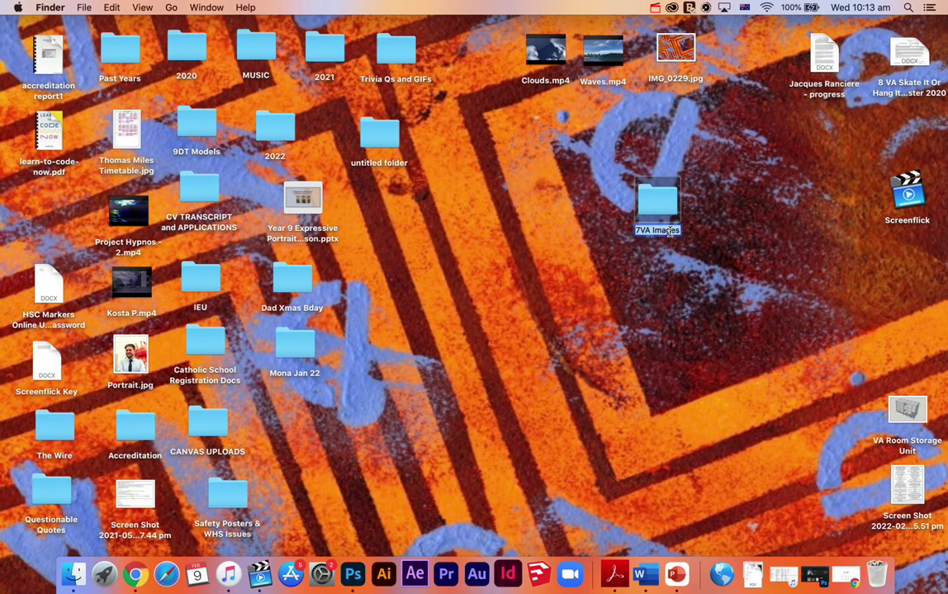
{"action": "left_click", "coordinate": [635, 188]}
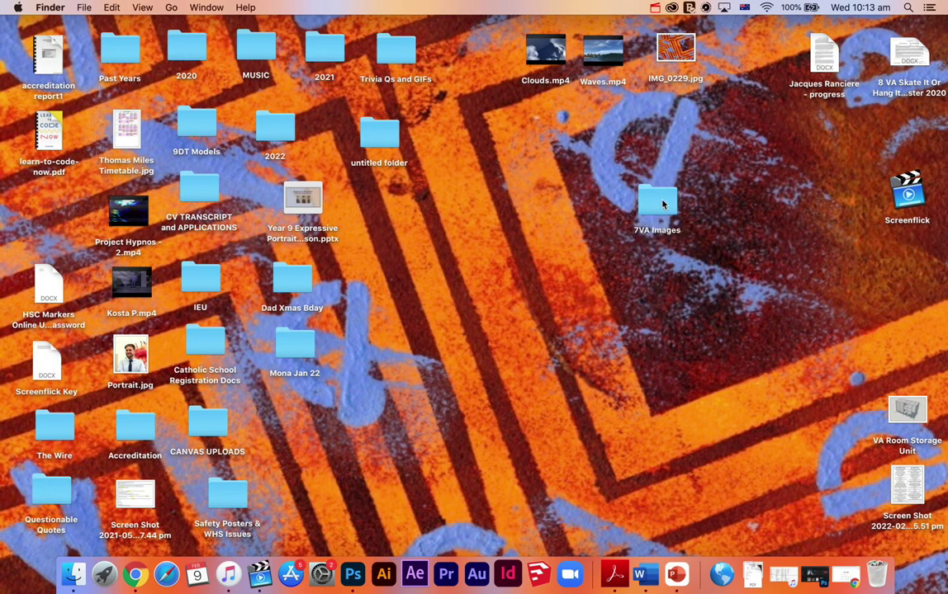
{"action": "left_click_drag", "start_coordinate": [662, 205], "coordinate": [575, 232]}
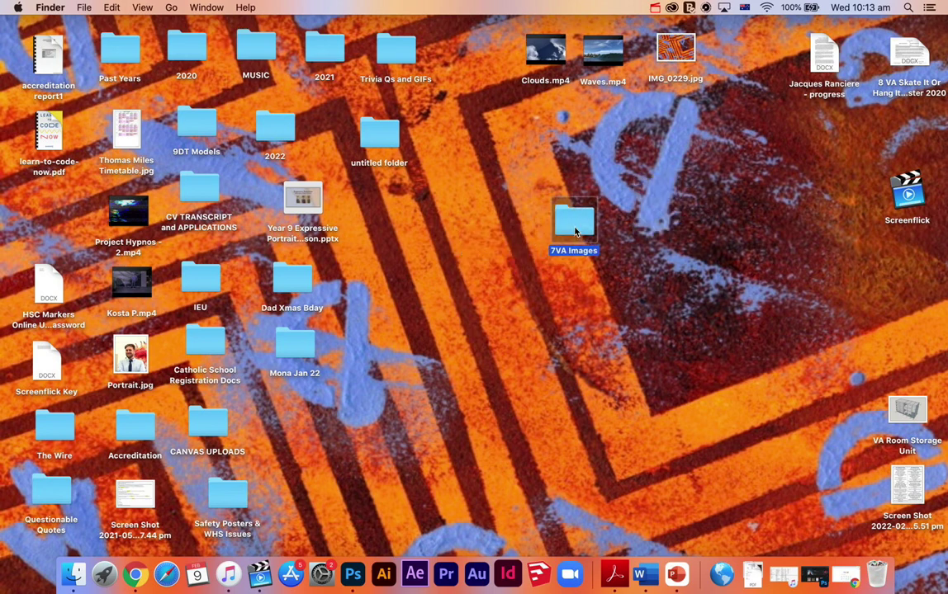
{"action": "double_click", "coordinate": [575, 232]}
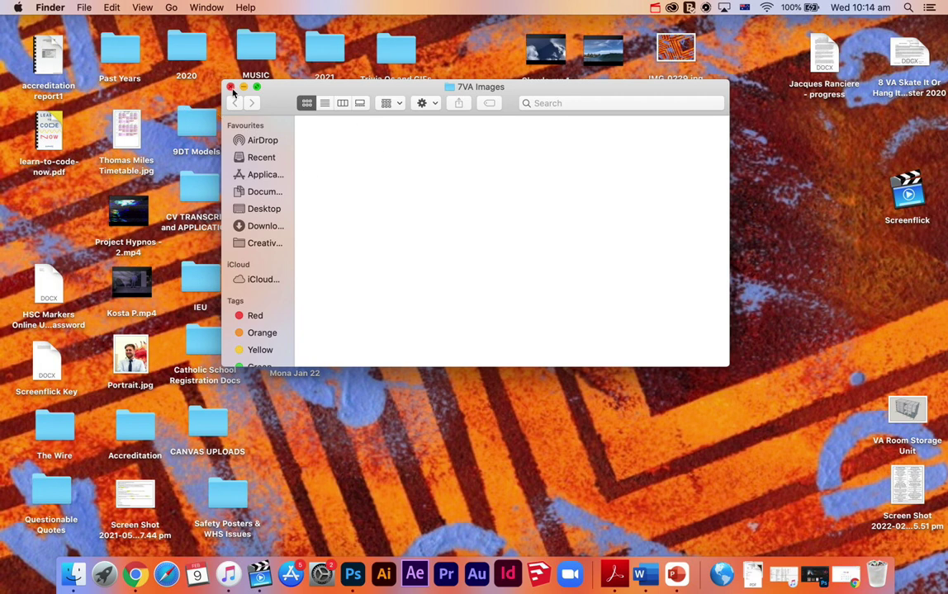
{"action": "left_click", "coordinate": [232, 87]}
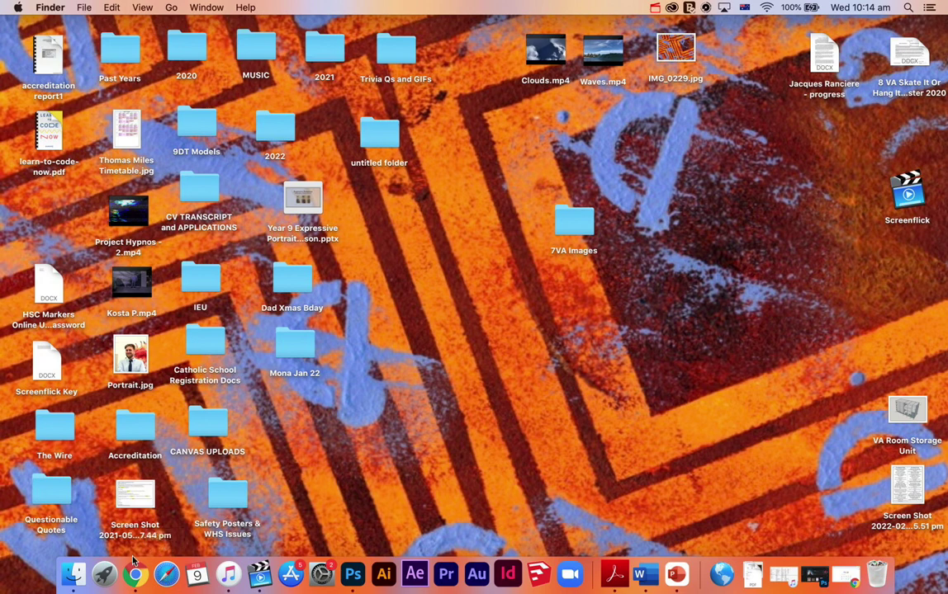
- Launch Chrome and run a Google search for 'ramen'
{"action": "left_click", "coordinate": [134, 571]}
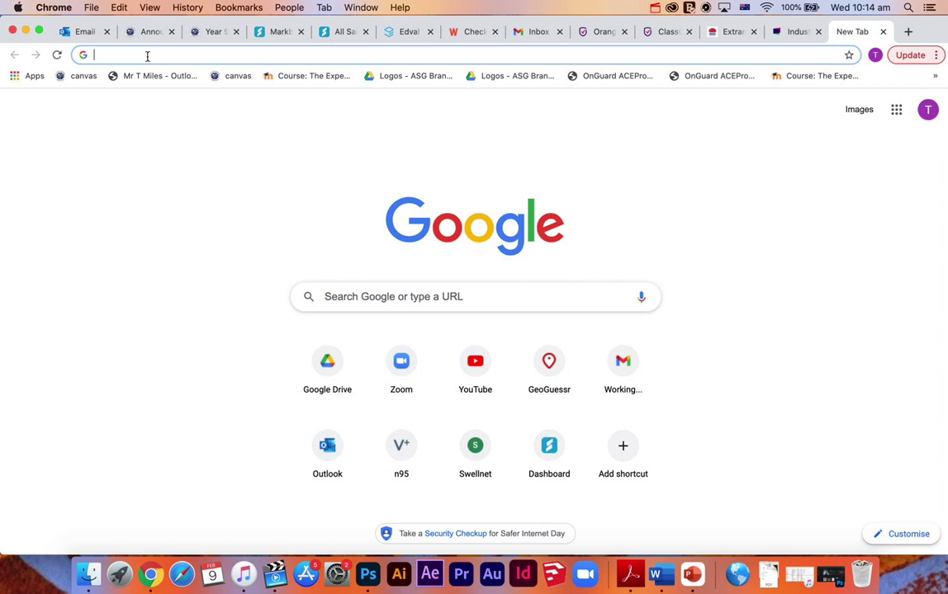
{"action": "type", "text": "ra"}
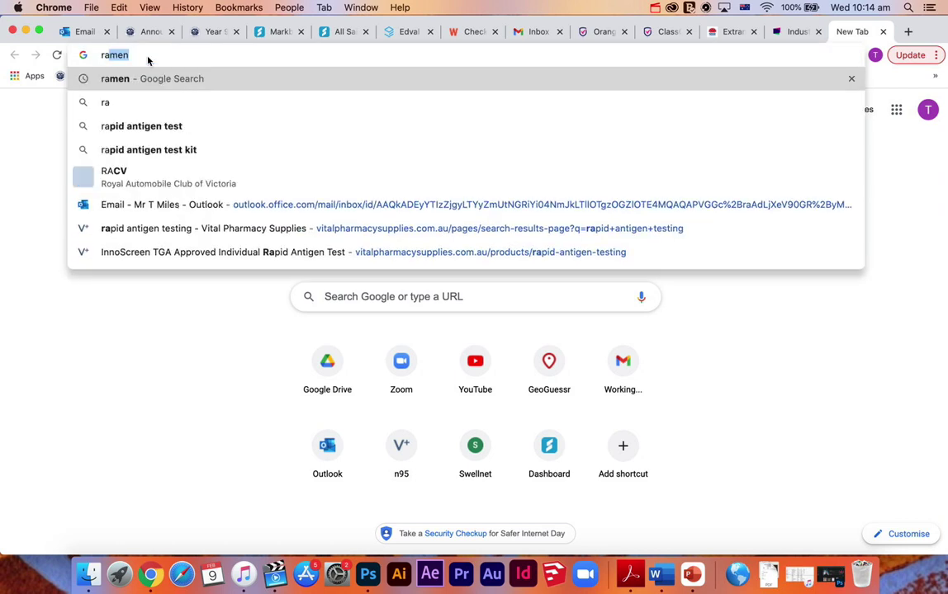
{"action": "type", "text": "men"}
{"action": "key", "text": "Return"}
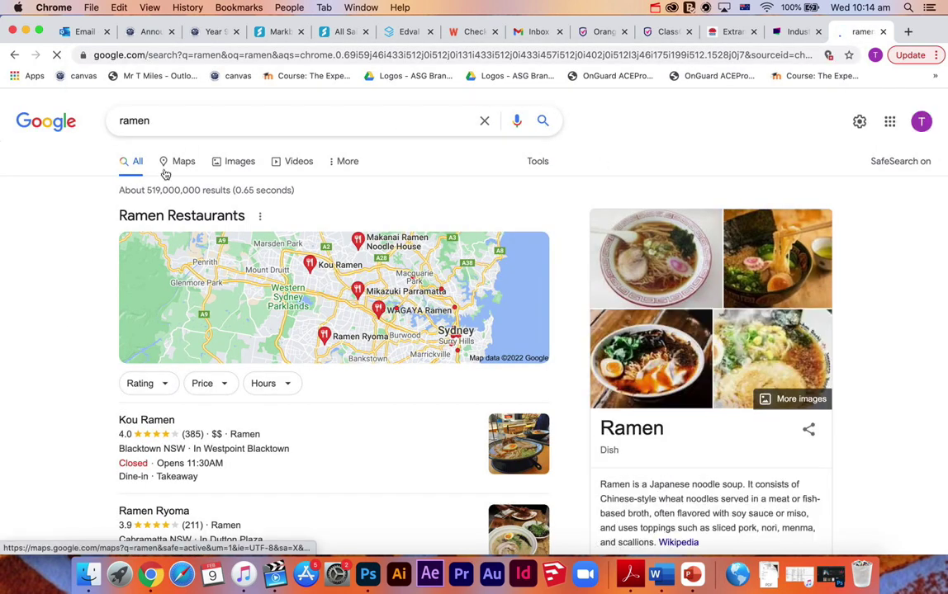
{"action": "left_click", "coordinate": [191, 119]}
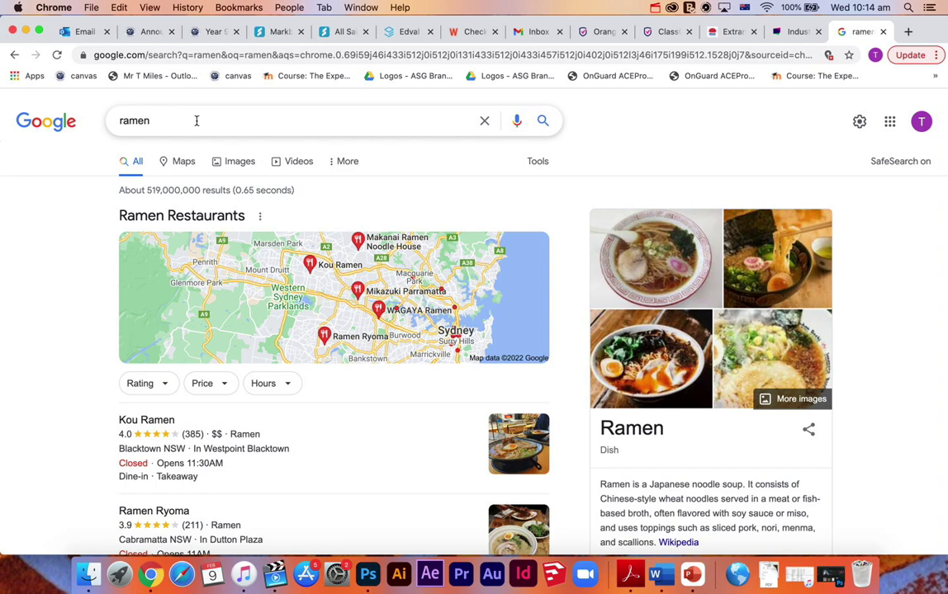
- Switch to Image results for ramen and filter them to Large size
{"action": "left_click", "coordinate": [231, 163]}
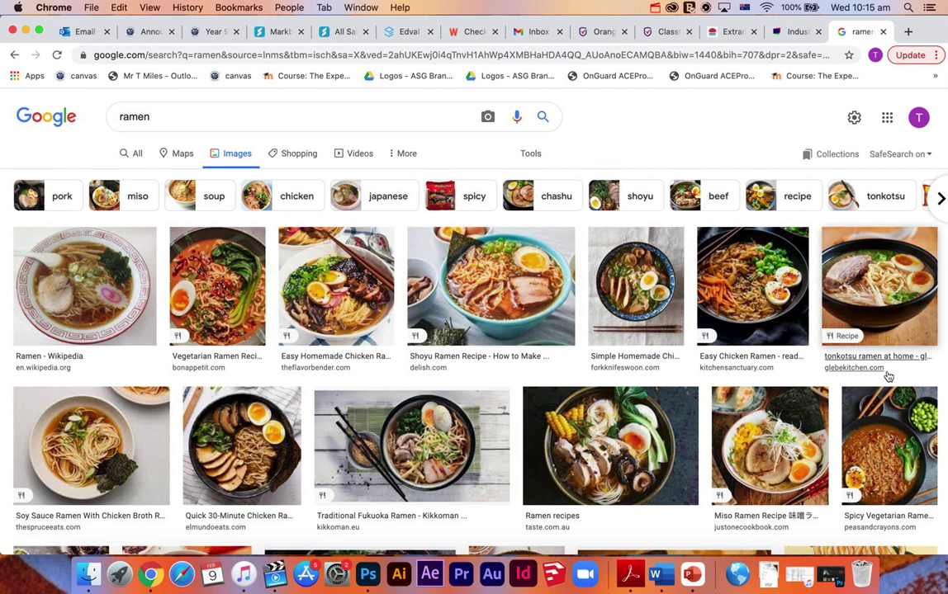
{"action": "scroll", "coordinate": [887, 376], "scroll_direction": "down", "scroll_amount": 5}
{"action": "scroll", "coordinate": [887, 376], "scroll_direction": "up", "scroll_amount": 5}
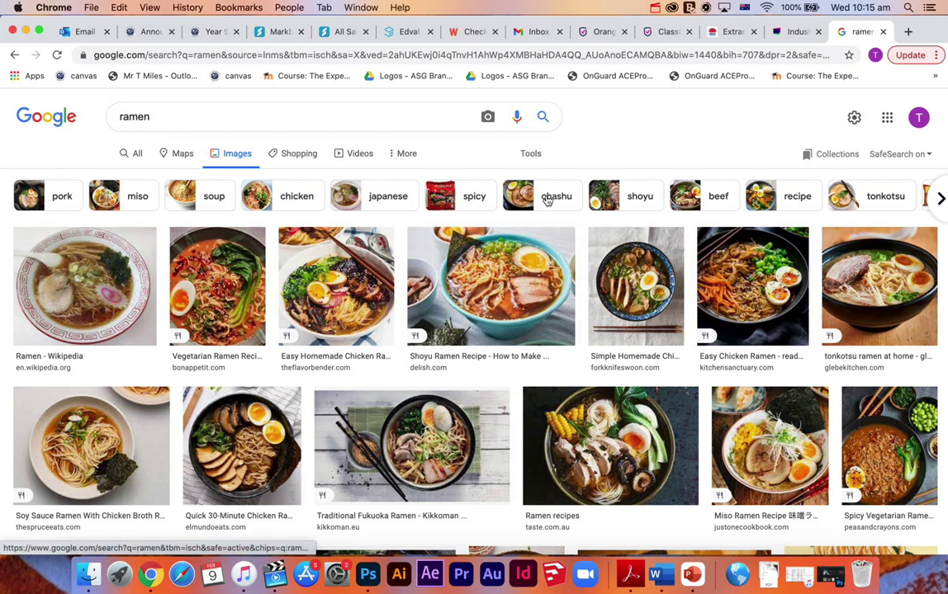
{"action": "left_click", "coordinate": [399, 155]}
{"action": "left_click", "coordinate": [465, 163]}
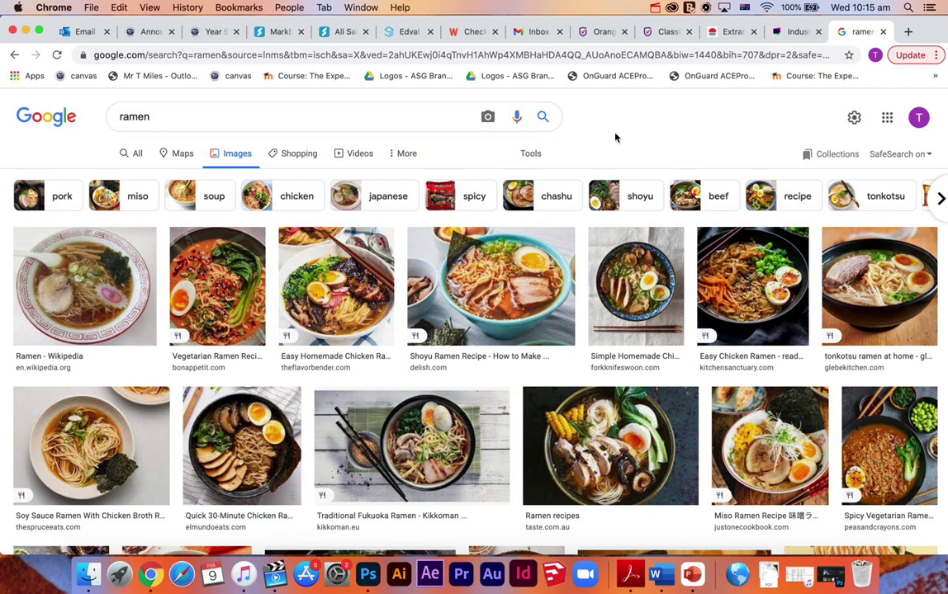
{"action": "left_click", "coordinate": [533, 154]}
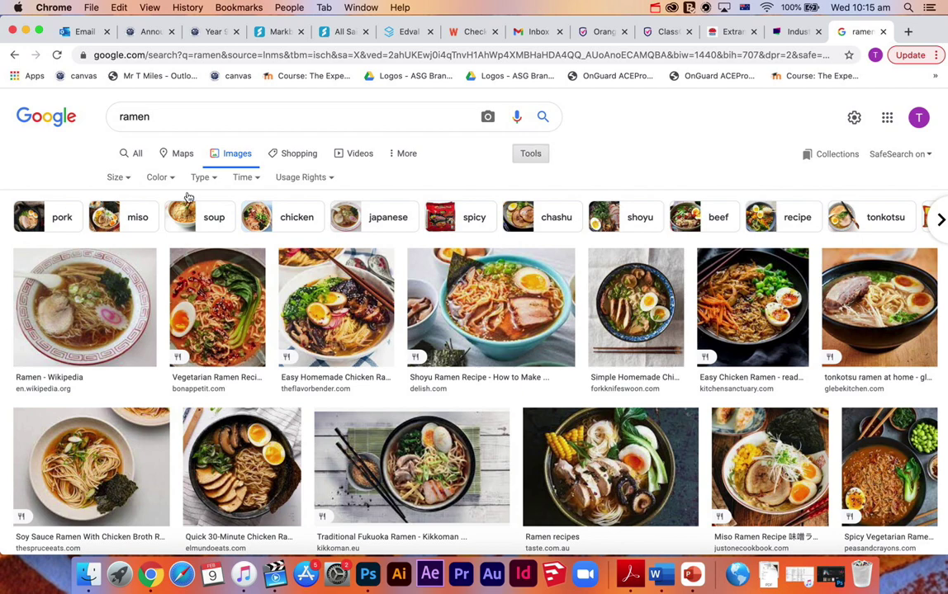
{"action": "left_click", "coordinate": [118, 177]}
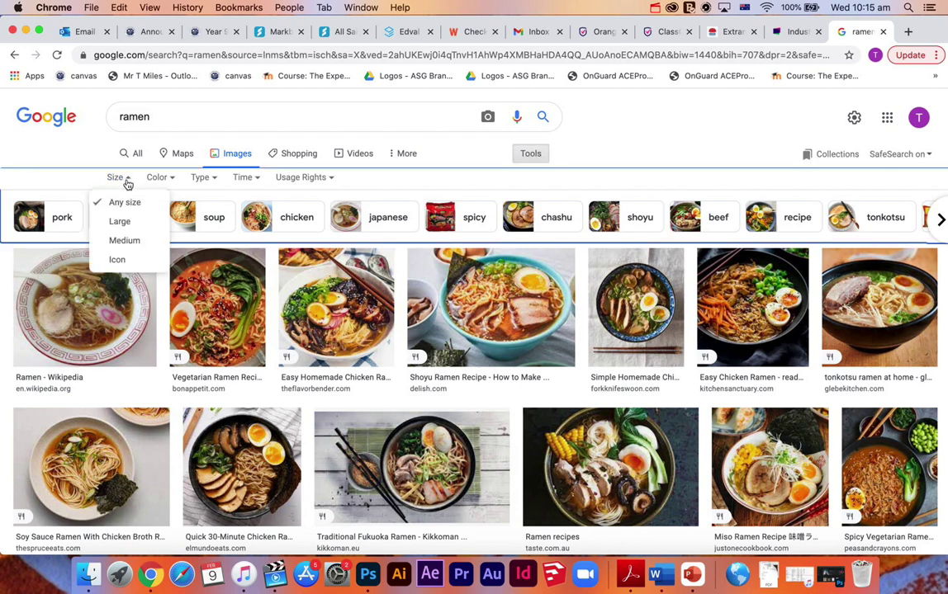
{"action": "left_click", "coordinate": [120, 222]}
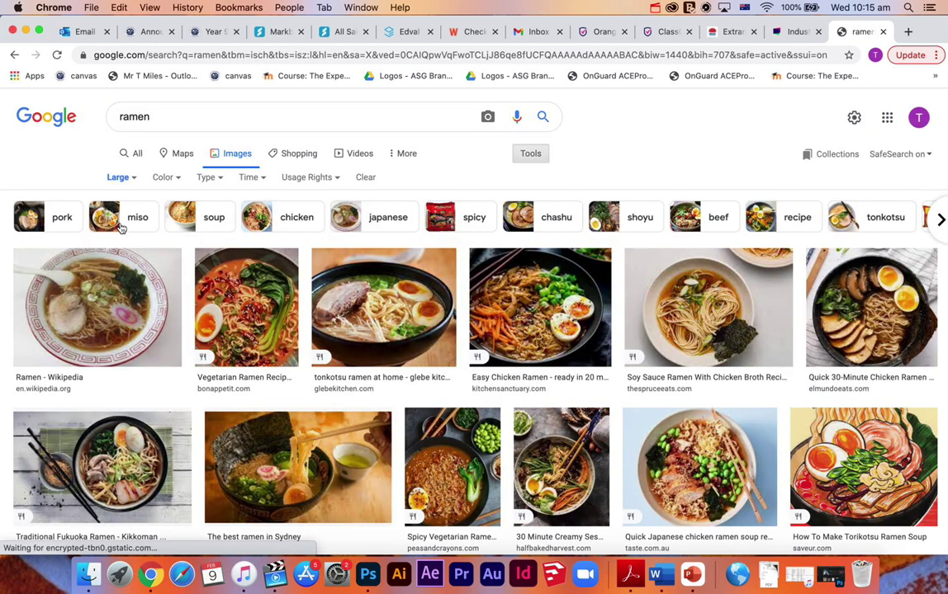
- Preview Time Out's 'The best ramen in Sydney' photo (3,000 × 1,688)
{"action": "scroll", "coordinate": [734, 161], "scroll_direction": "down", "scroll_amount": 3}
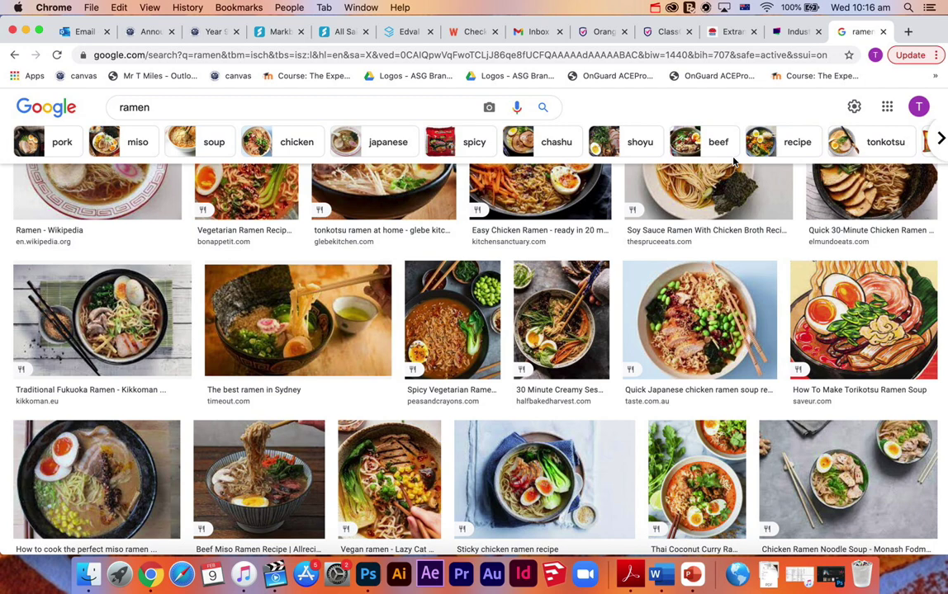
{"action": "scroll", "coordinate": [566, 330], "scroll_direction": "up", "scroll_amount": 3}
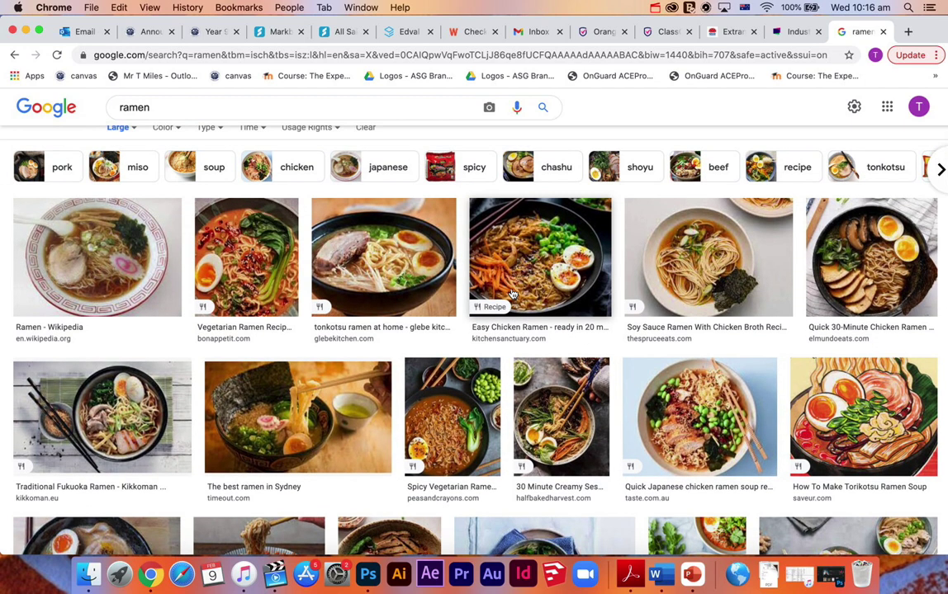
{"action": "scroll", "coordinate": [511, 294], "scroll_direction": "down", "scroll_amount": 1}
{"action": "scroll", "coordinate": [511, 294], "scroll_direction": "down", "scroll_amount": 2}
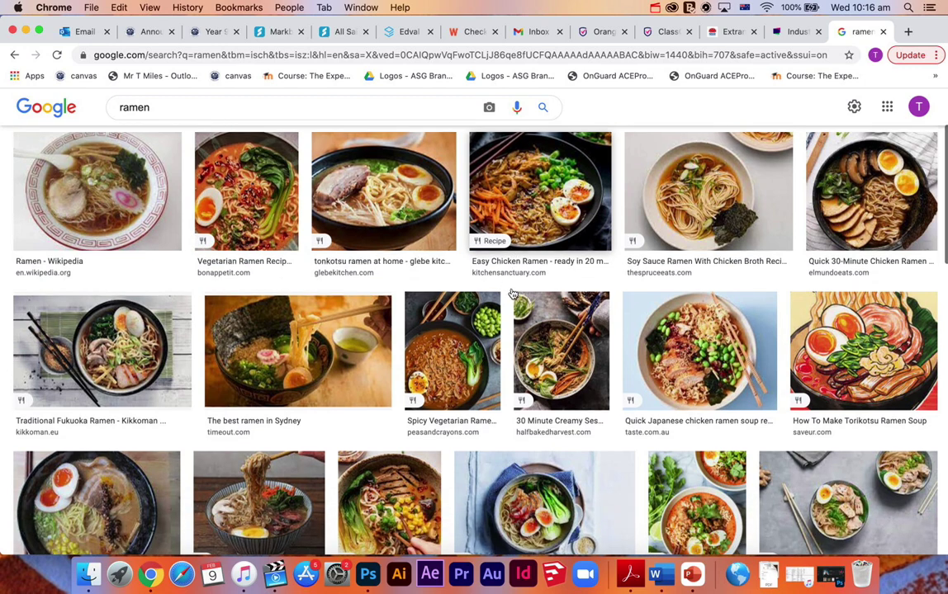
{"action": "left_click", "coordinate": [367, 392]}
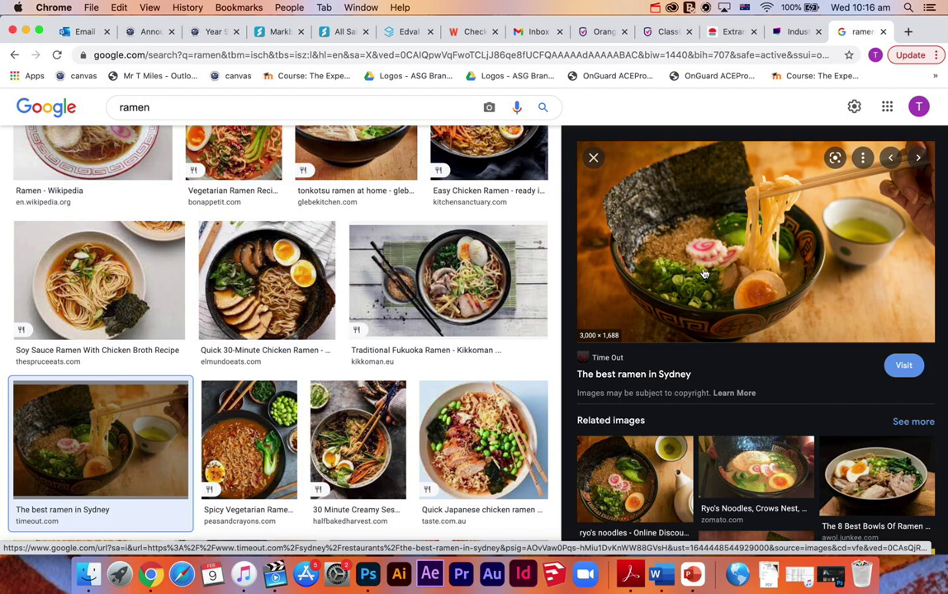
- Save the previewed ramen photo to the Desktop as Ramen.jpg
{"action": "right_click", "coordinate": [756, 237]}
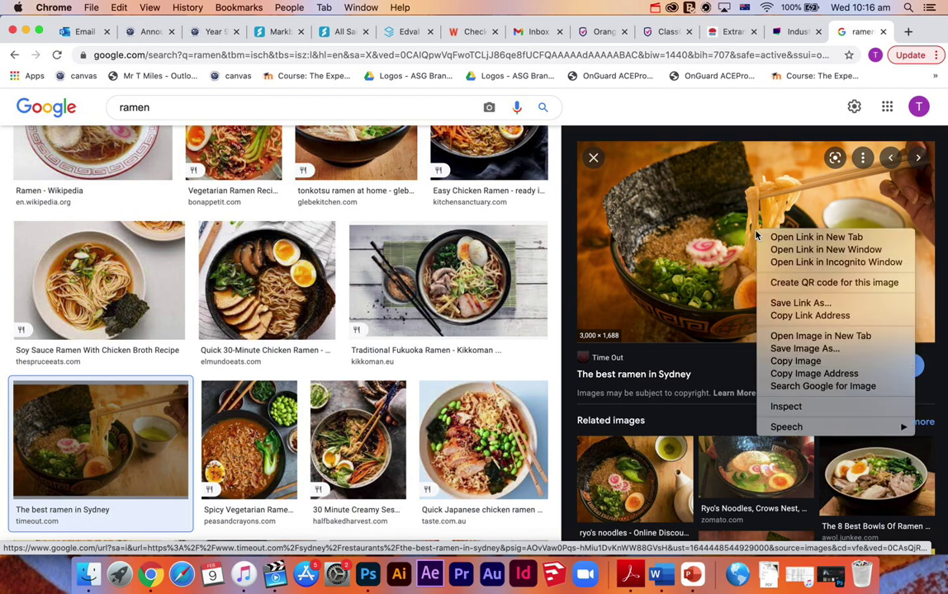
{"action": "left_click", "coordinate": [814, 349]}
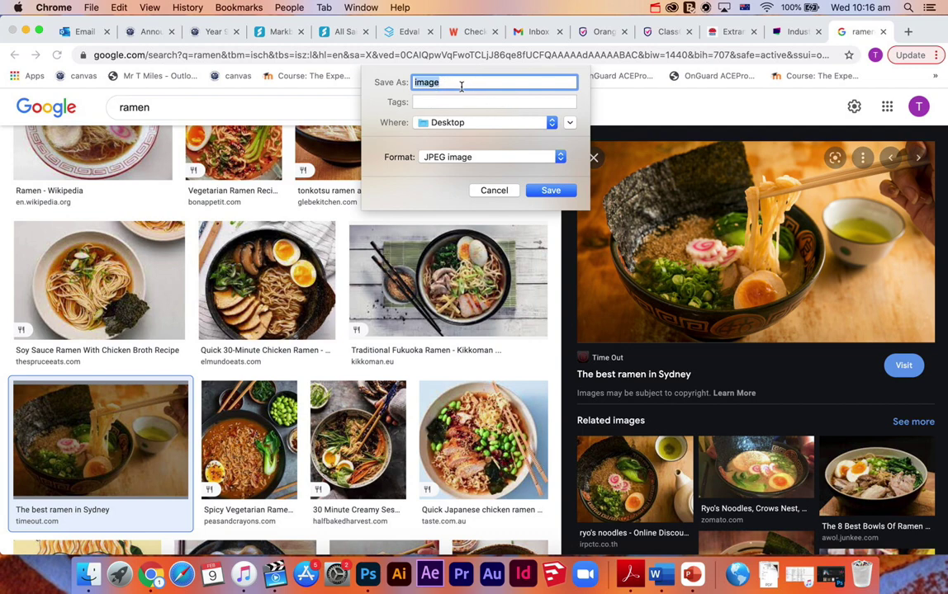
{"action": "type", "text": "Ramen"}
{"action": "left_click", "coordinate": [550, 191]}
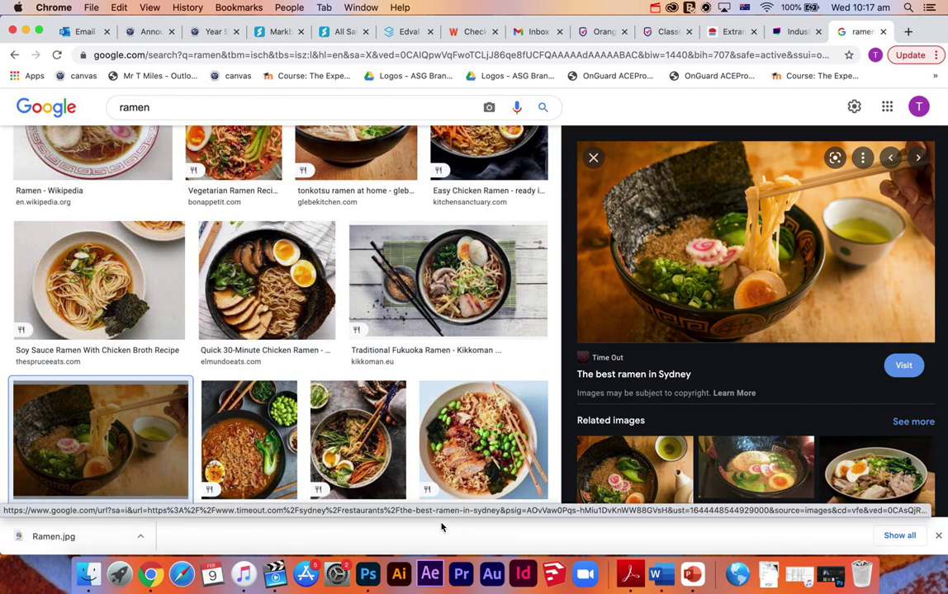
- Dismiss the downloads bar and run a new image search for 'surfing'
{"action": "left_click", "coordinate": [939, 538]}
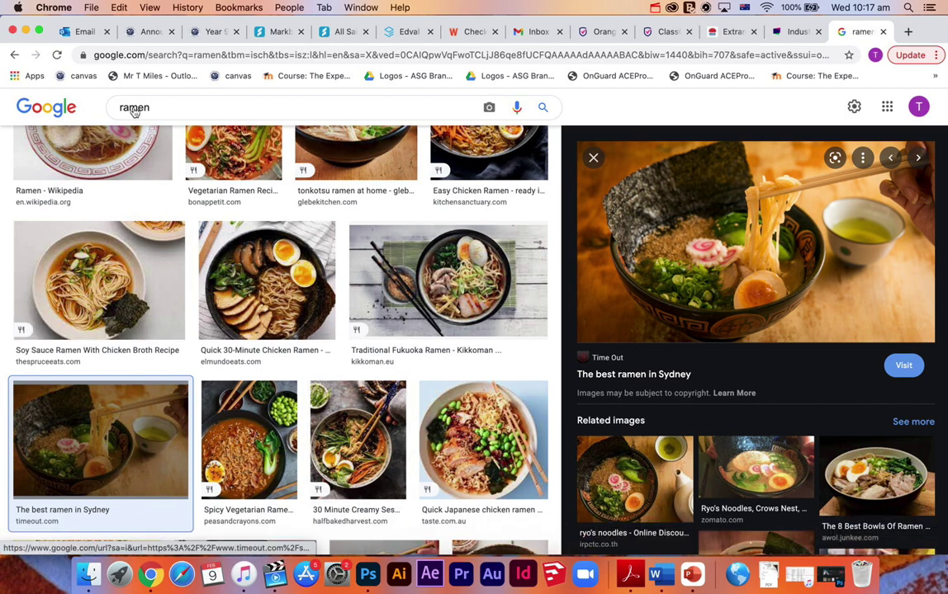
{"action": "left_click", "coordinate": [177, 109]}
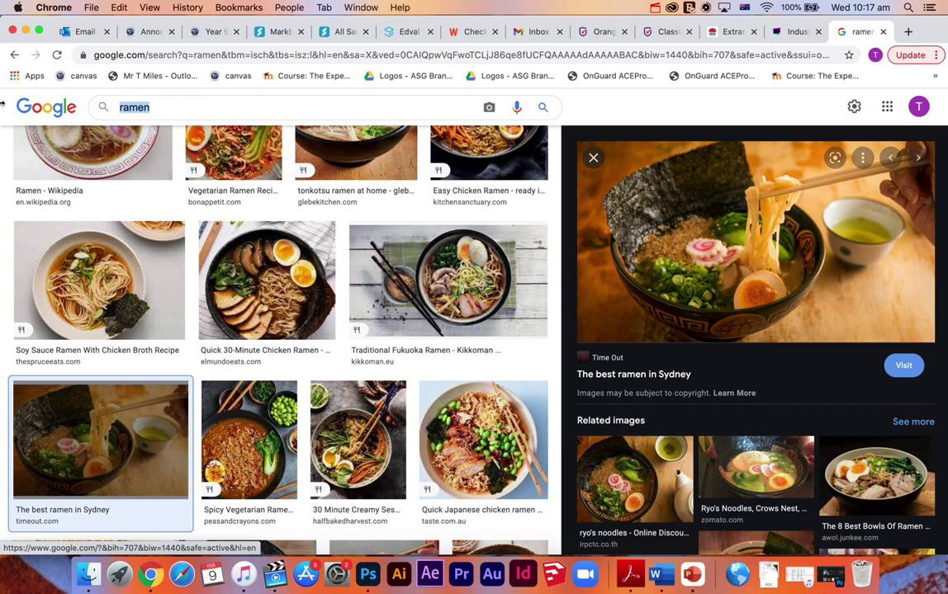
{"action": "type", "text": "surfing"}
{"action": "key", "text": "Return"}
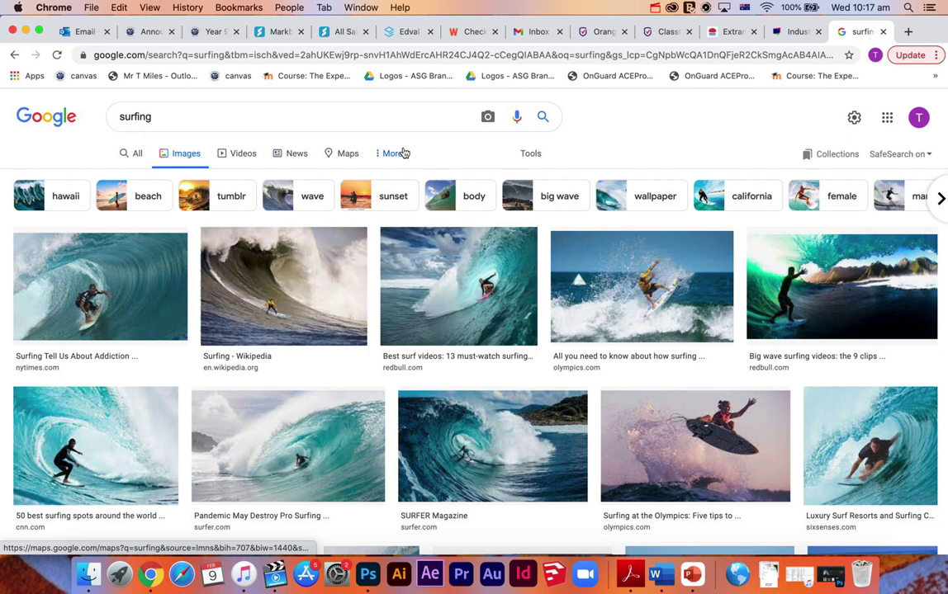
- Filter surfing results to Large and preview the surfer.com wave photo (1,920 × 1,080)
{"action": "left_click", "coordinate": [530, 155]}
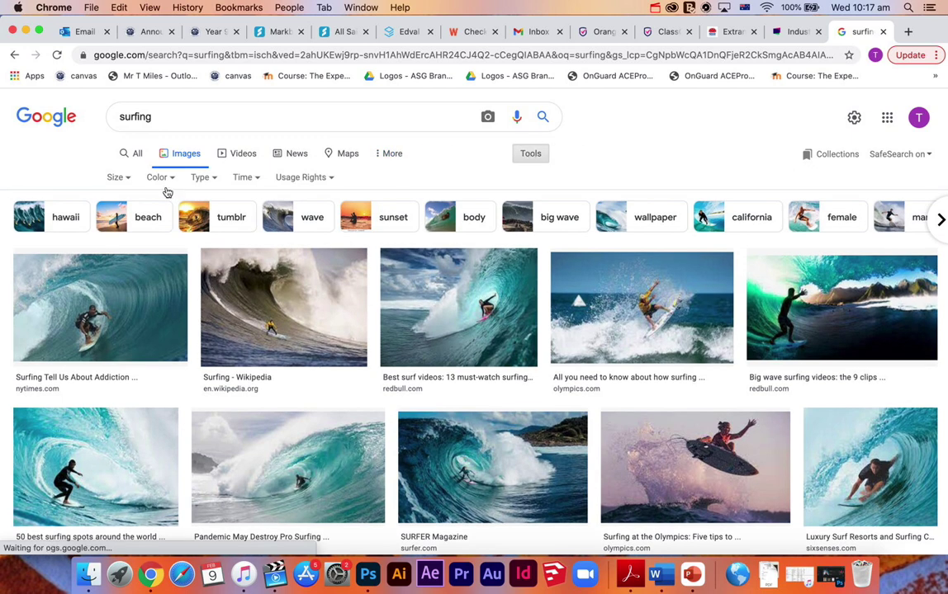
{"action": "left_click", "coordinate": [120, 179]}
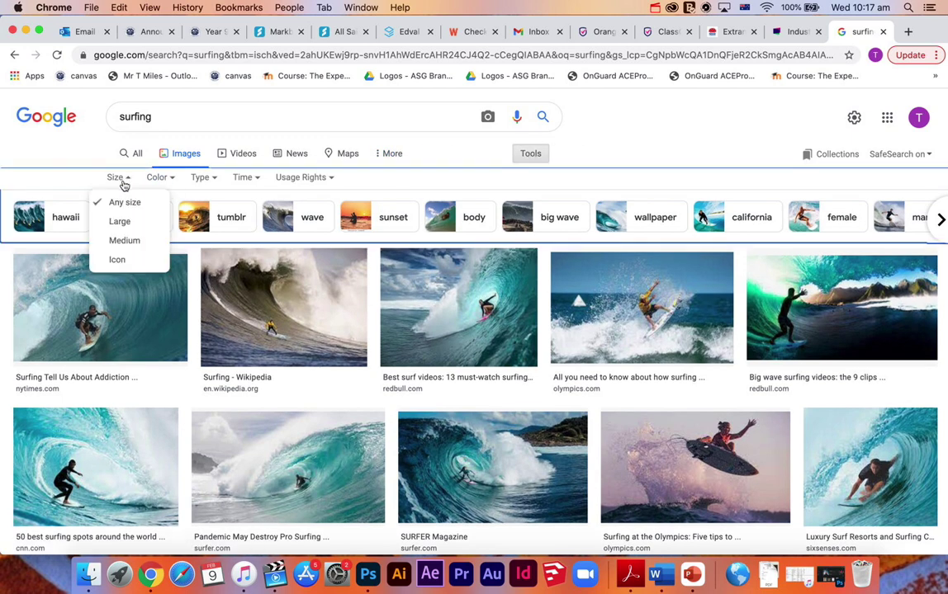
{"action": "left_click", "coordinate": [118, 223]}
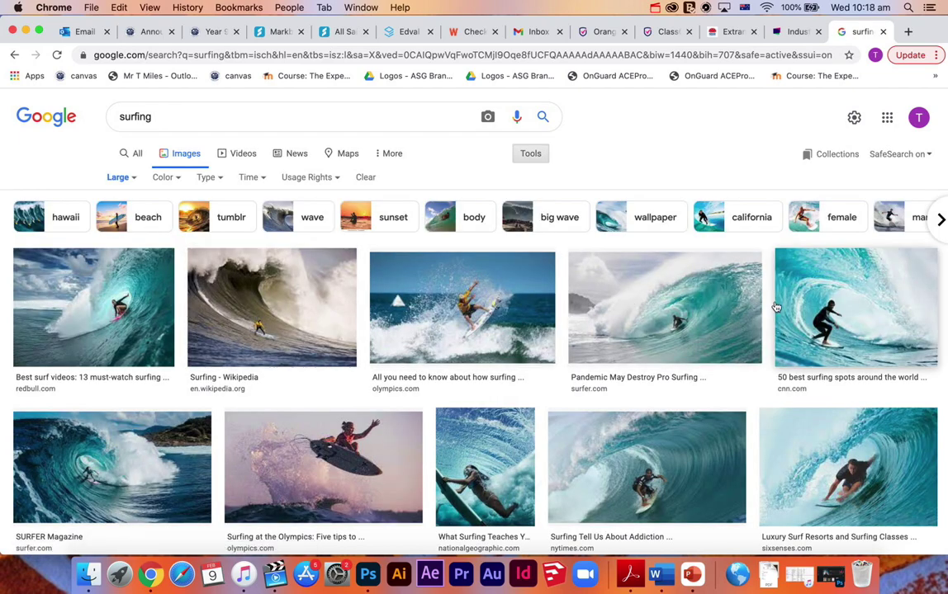
{"action": "left_click", "coordinate": [624, 280]}
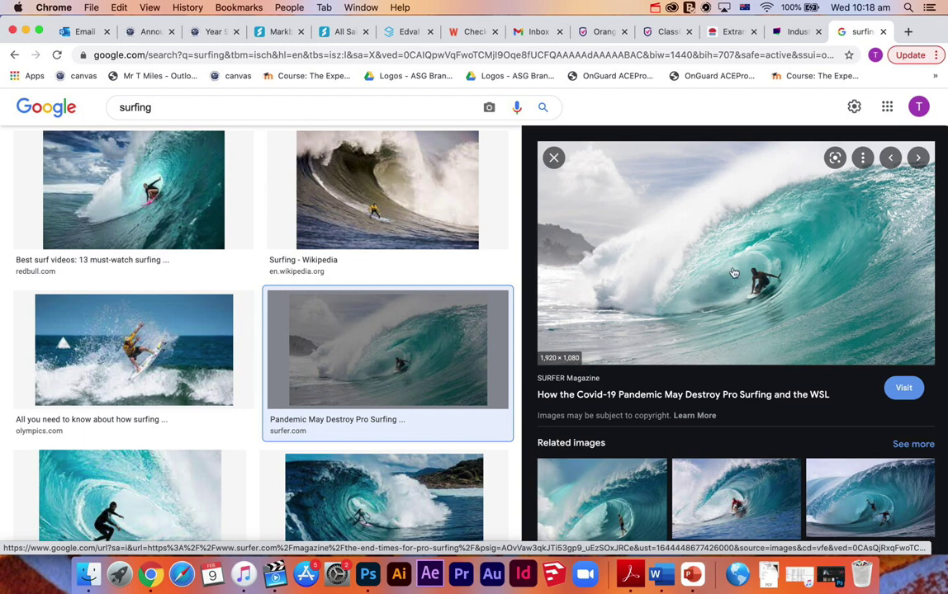
- Start saving the surfer.com photo, see it offered as AVIF, cancel, and close the preview
{"action": "right_click", "coordinate": [734, 267]}
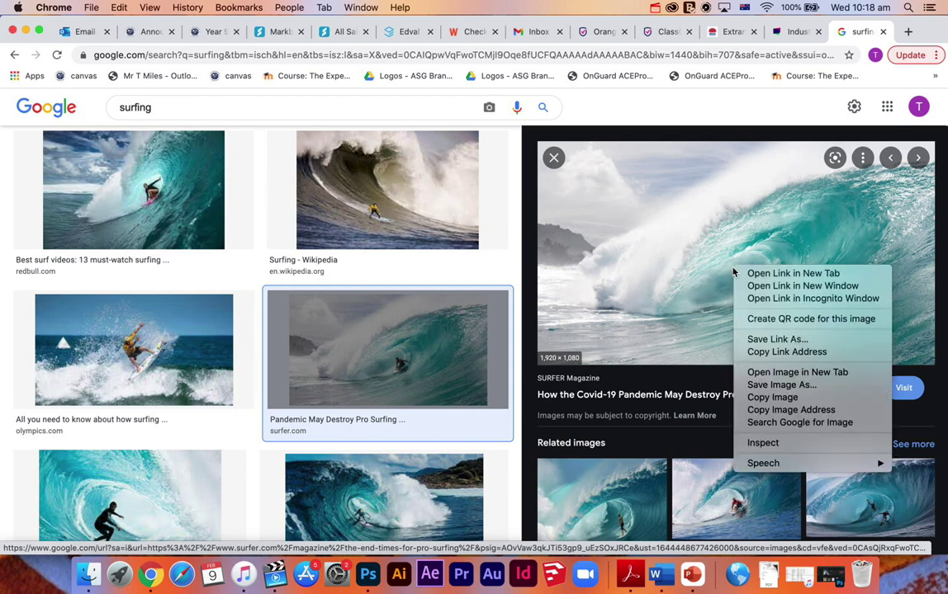
{"action": "left_click", "coordinate": [781, 385]}
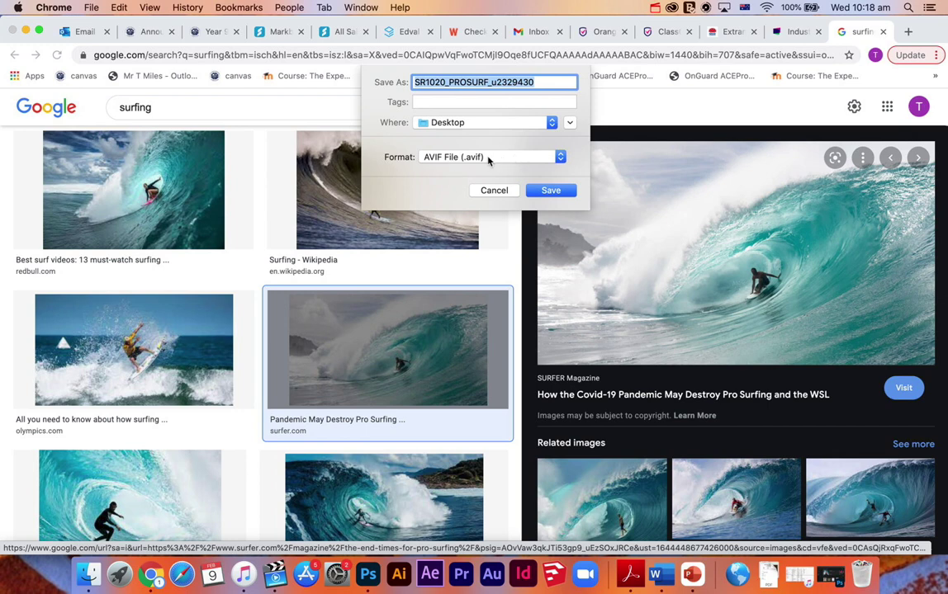
{"action": "left_click", "coordinate": [524, 162]}
{"action": "left_click", "coordinate": [525, 150]}
{"action": "left_click", "coordinate": [493, 190]}
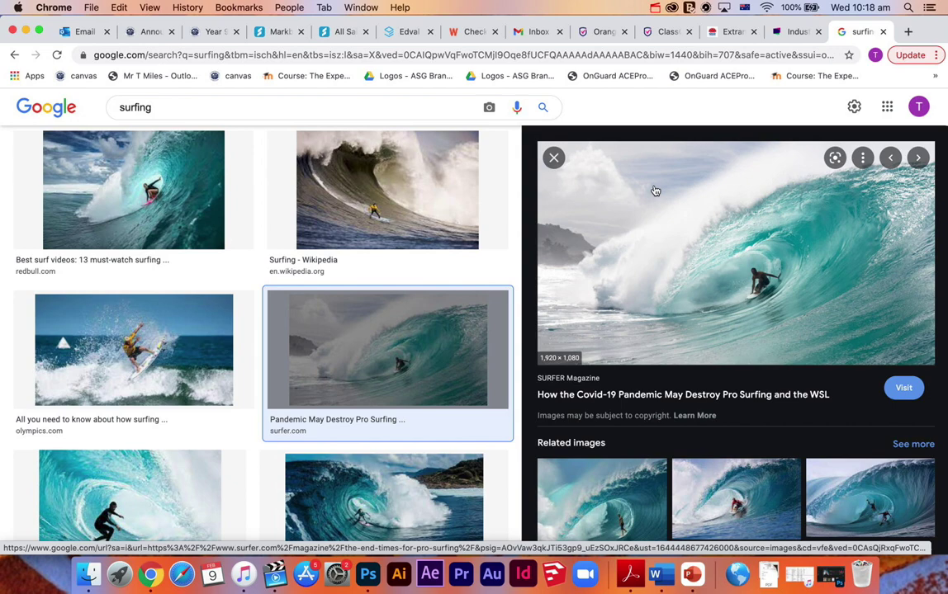
{"action": "left_click", "coordinate": [554, 157]}
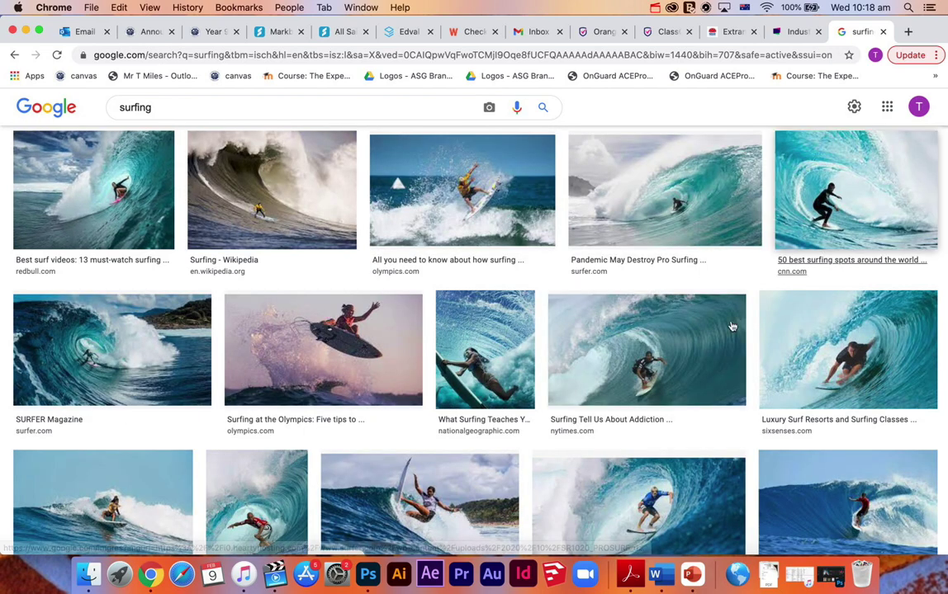
- Preview the cnn.com surfing photo and save it to the Desktop as Surfing.jpg in JPEG
{"action": "left_click", "coordinate": [803, 225]}
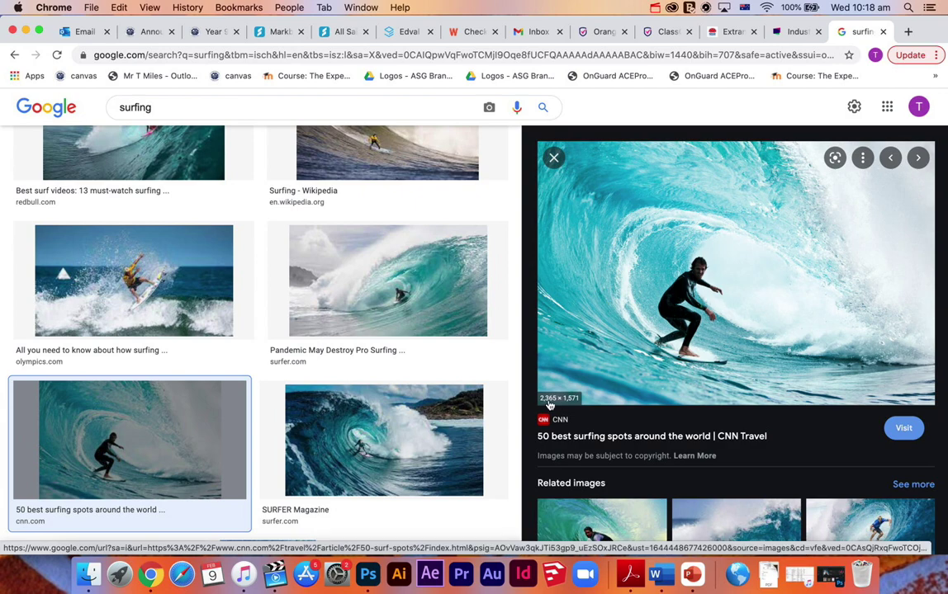
{"action": "right_click", "coordinate": [761, 297]}
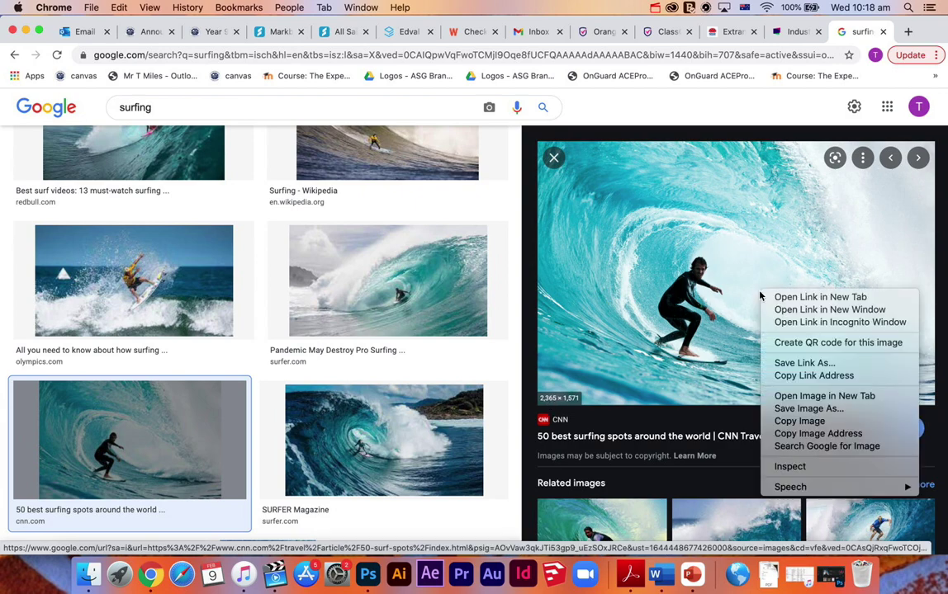
{"action": "left_click", "coordinate": [807, 409]}
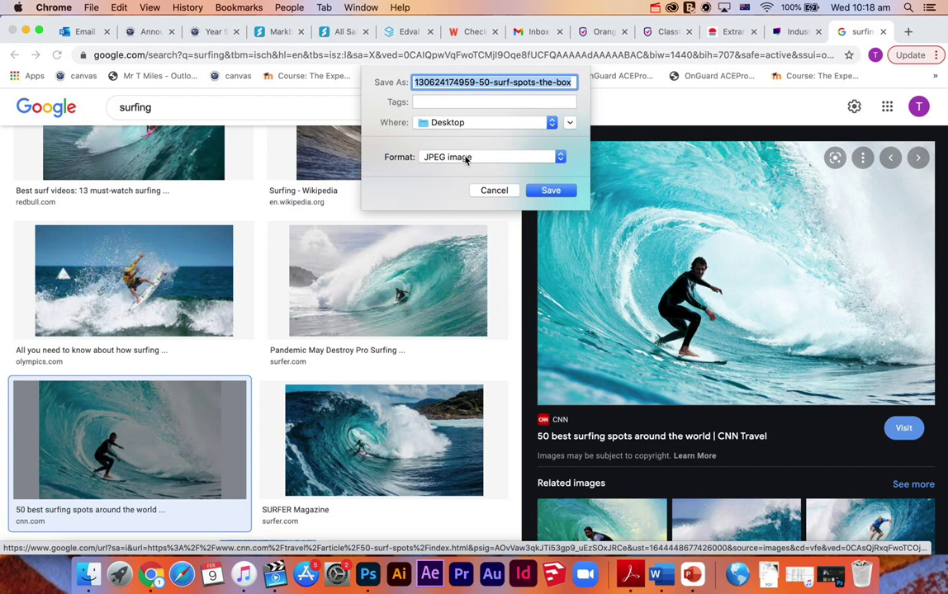
{"action": "type", "text": "Surfing"}
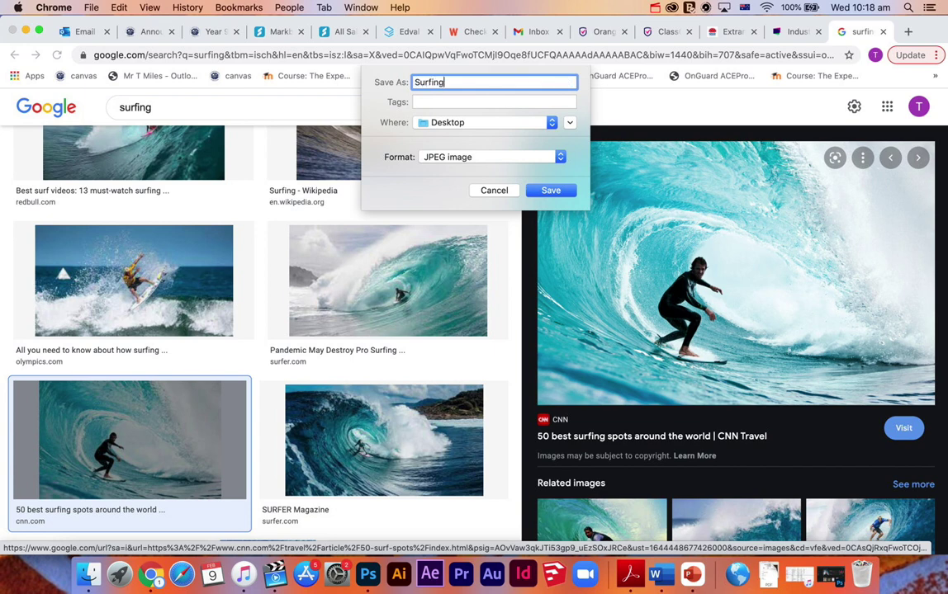
{"action": "left_click", "coordinate": [552, 191]}
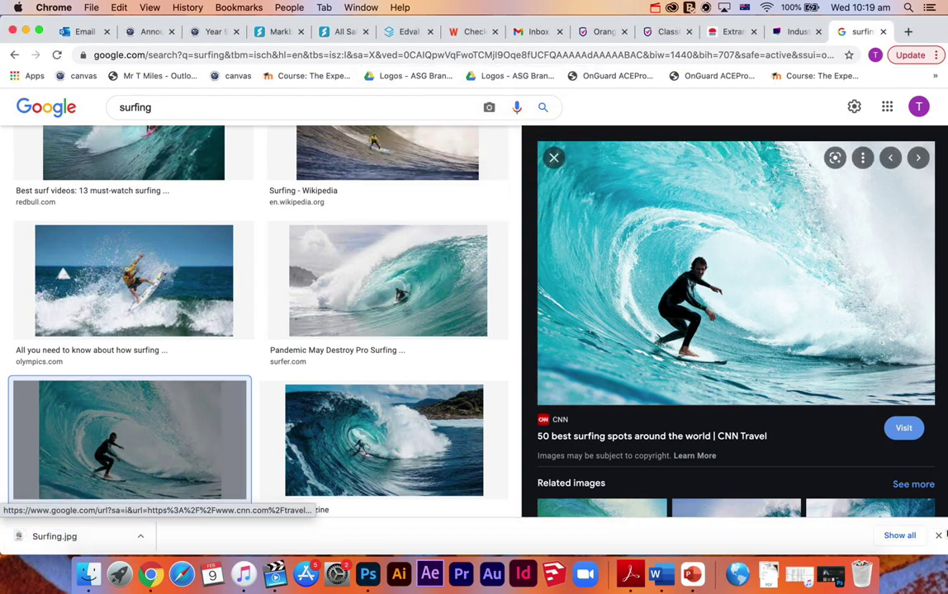
- Close the downloads bar listing Surfing.jpg
{"action": "left_click", "coordinate": [938, 536]}
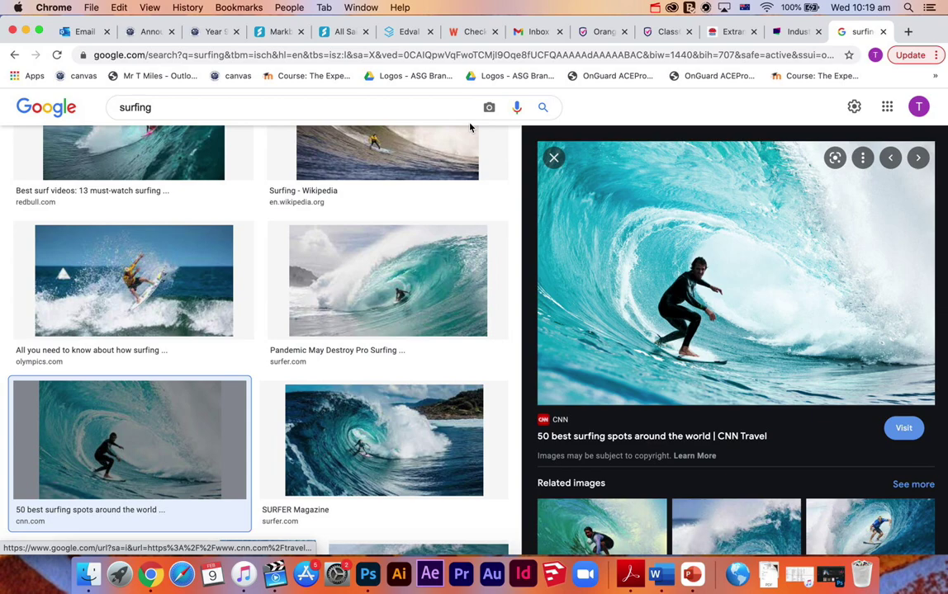
- Minimise Chrome and arrange Surfing.jpg and Ramen.jpg beside the 7VA Images folder
{"action": "left_click", "coordinate": [25, 31]}
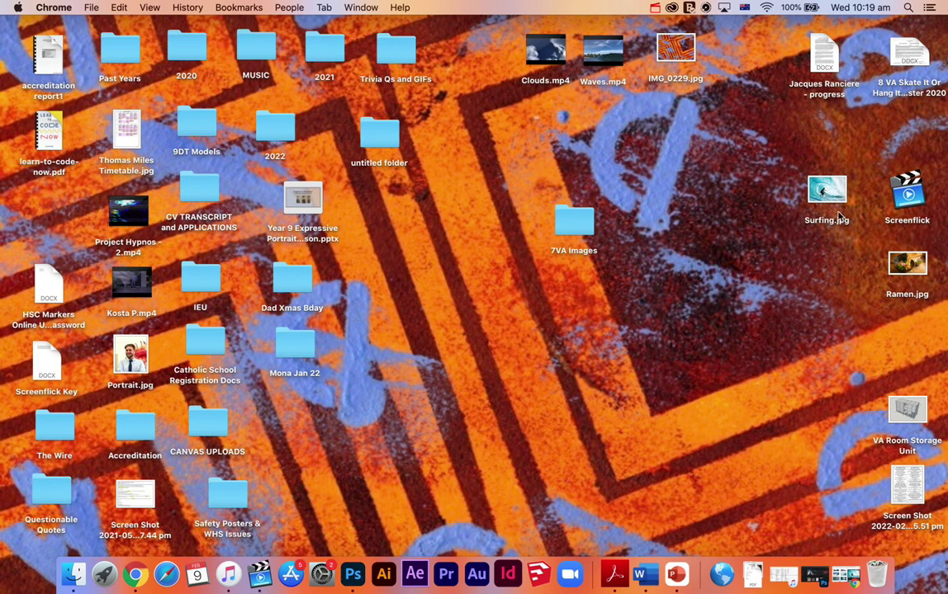
{"action": "left_click_drag", "start_coordinate": [826, 192], "coordinate": [692, 231]}
{"action": "left_click_drag", "start_coordinate": [908, 265], "coordinate": [689, 290]}
{"action": "left_click", "coordinate": [796, 221]}
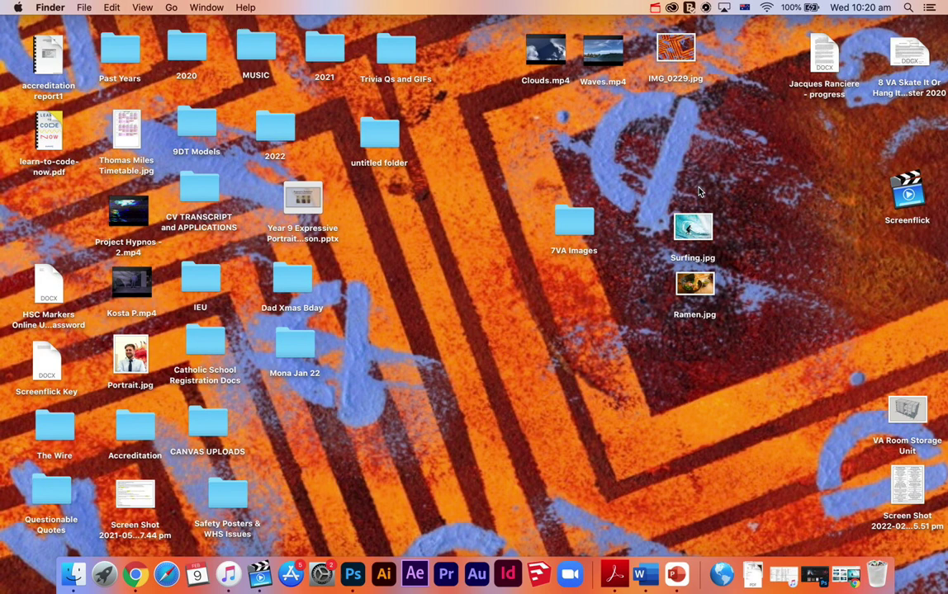
- Move Surfing.jpg into the 7VA Images folder and check that it arrived
{"action": "left_click_drag", "start_coordinate": [693, 227], "coordinate": [577, 221]}
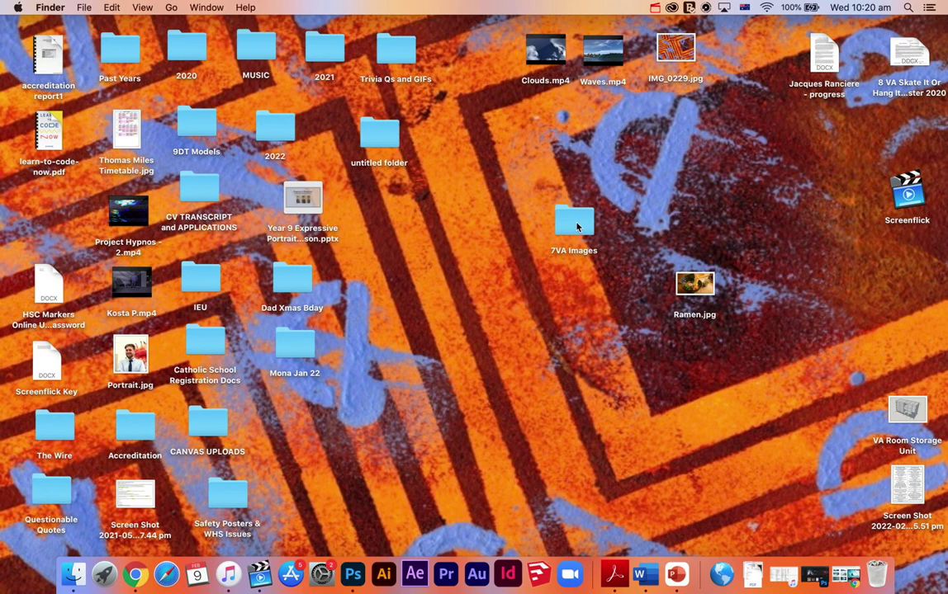
{"action": "double_click", "coordinate": [578, 227]}
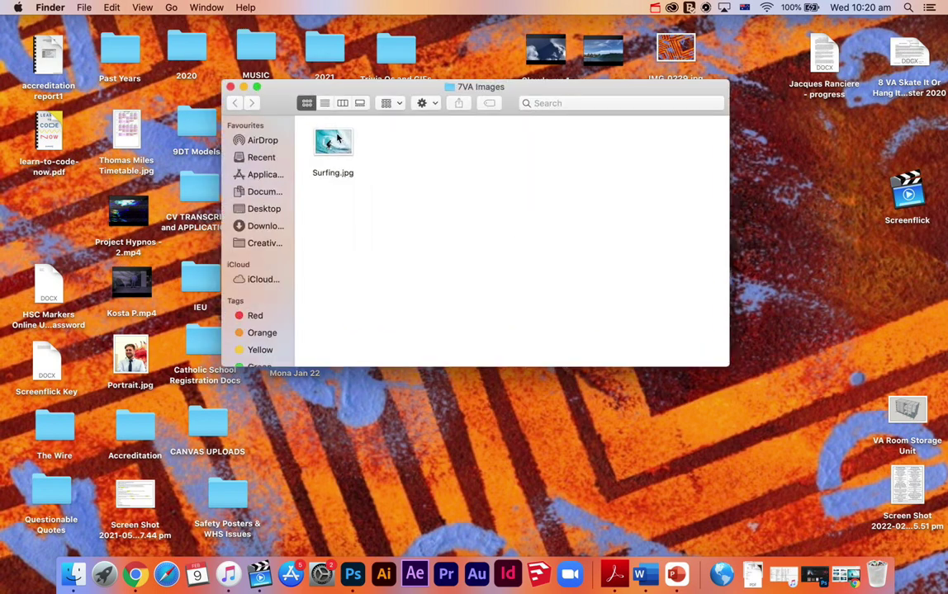
{"action": "left_click", "coordinate": [231, 86]}
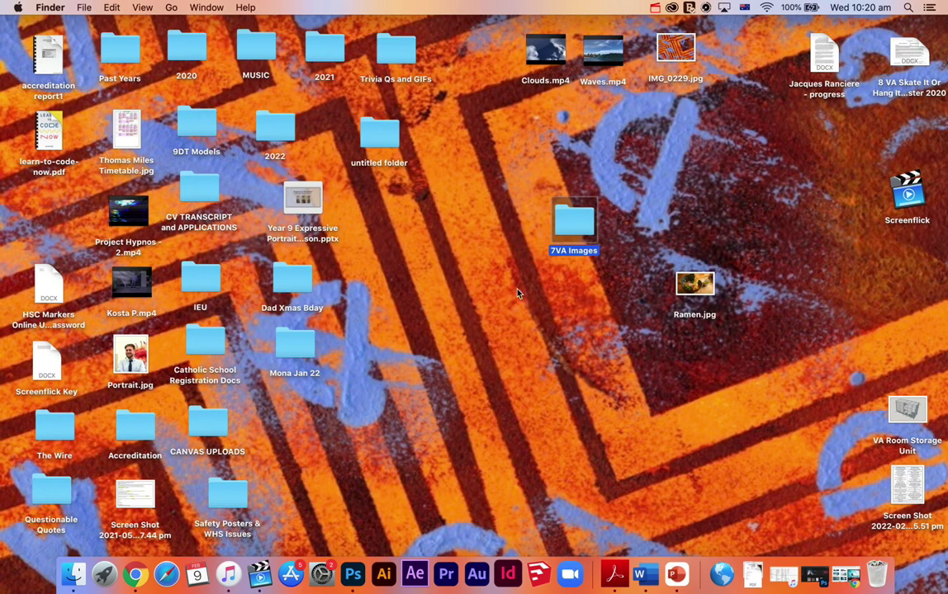
{"action": "left_click", "coordinate": [496, 282]}
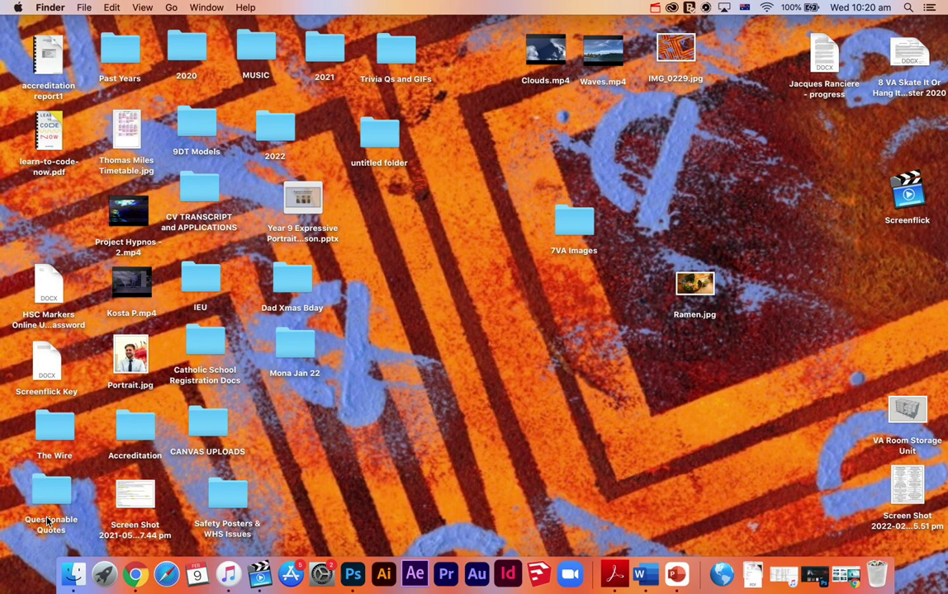
- Open a Finder window showing the Desktop folder's contents
{"action": "left_click", "coordinate": [73, 575]}
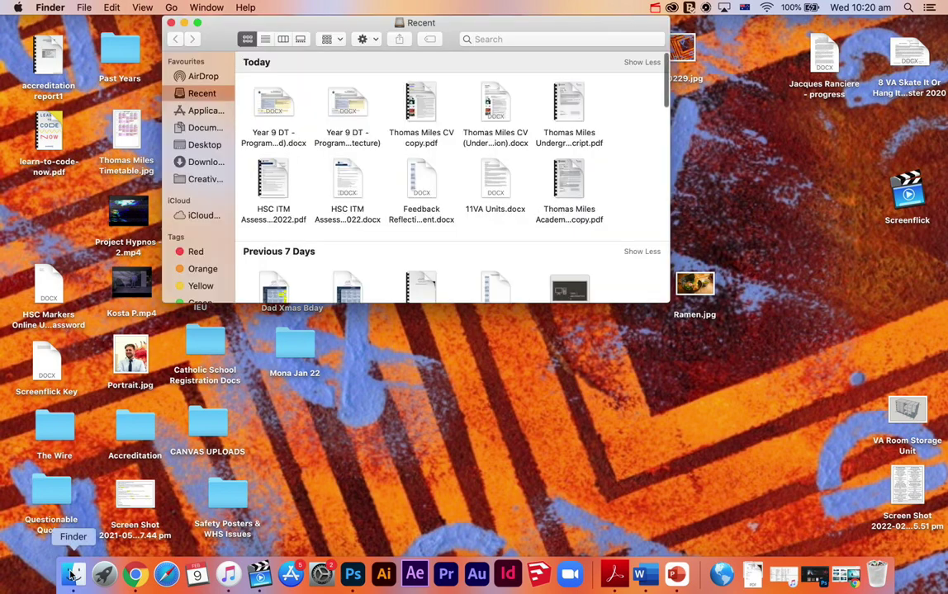
{"action": "left_click_drag", "start_coordinate": [442, 23], "coordinate": [312, 146]}
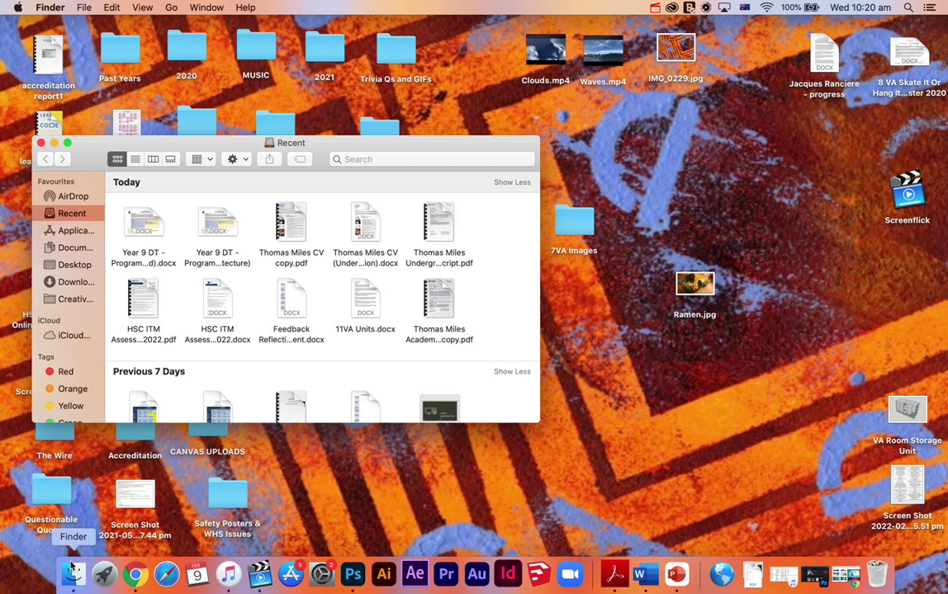
{"action": "left_click", "coordinate": [78, 234]}
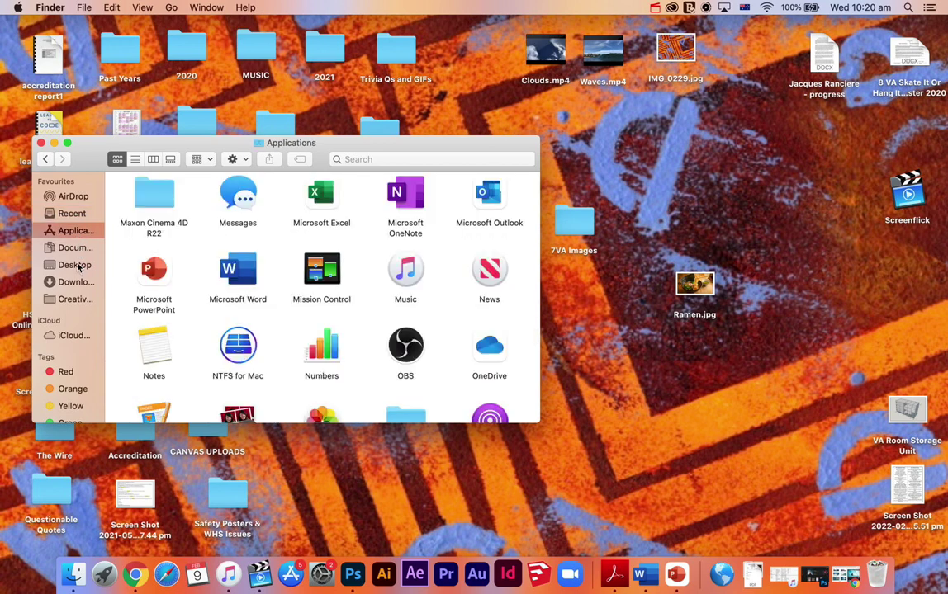
{"action": "left_click", "coordinate": [77, 265]}
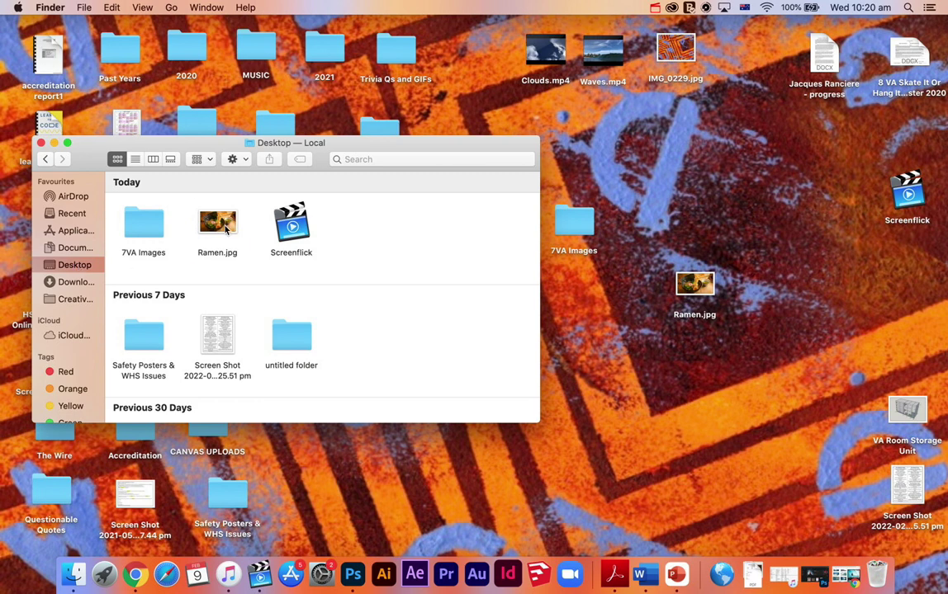
- In list view, move Ramen.jpg into 7VA Images and reopen the folder to verify
{"action": "left_click_drag", "start_coordinate": [225, 230], "coordinate": [177, 186]}
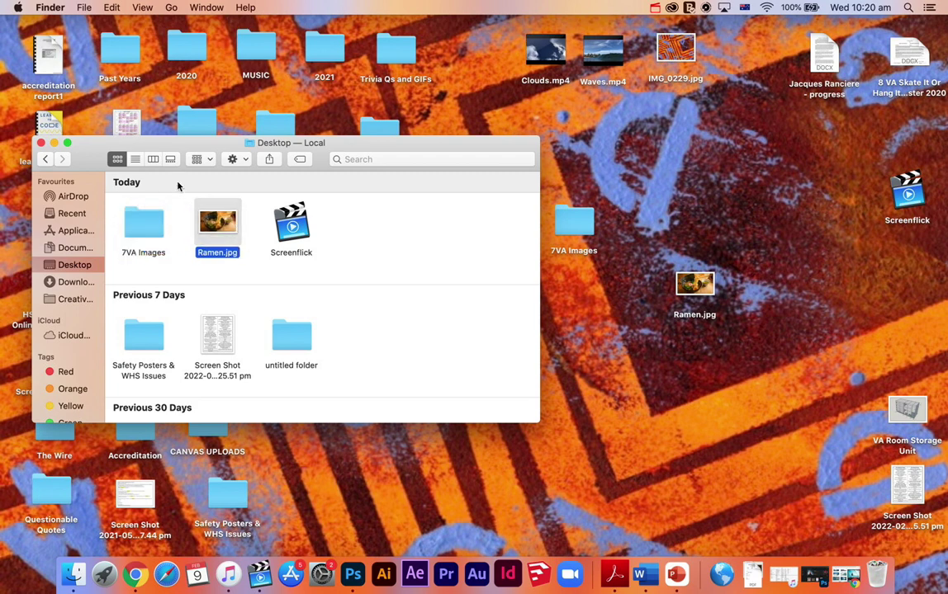
{"action": "left_click", "coordinate": [134, 159]}
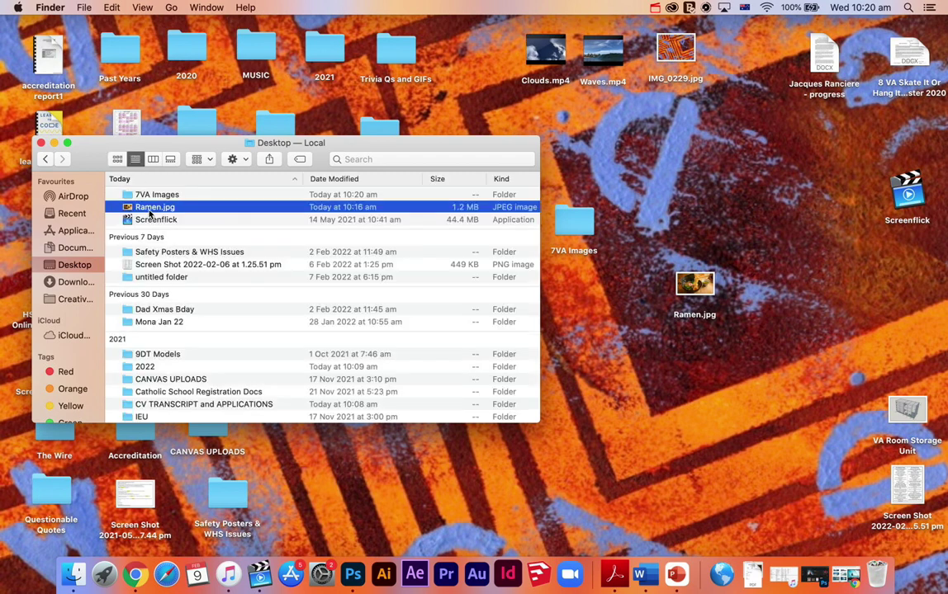
{"action": "left_click_drag", "start_coordinate": [150, 213], "coordinate": [151, 198]}
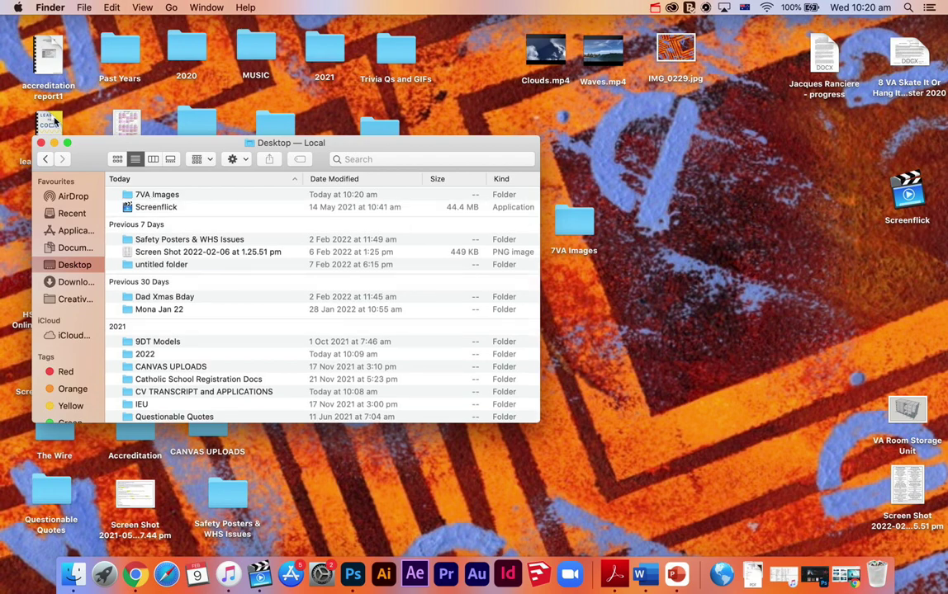
{"action": "left_click", "coordinate": [41, 143]}
{"action": "double_click", "coordinate": [574, 221]}
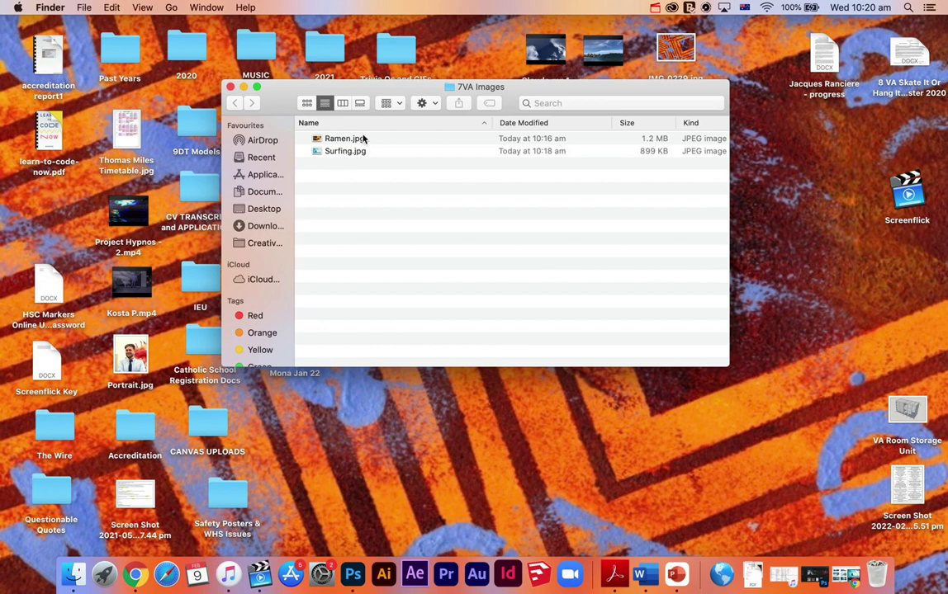
- Switch 7VA Images to icon view, close it, and shift the folder lower-left on the desktop
{"action": "left_click", "coordinate": [306, 102]}
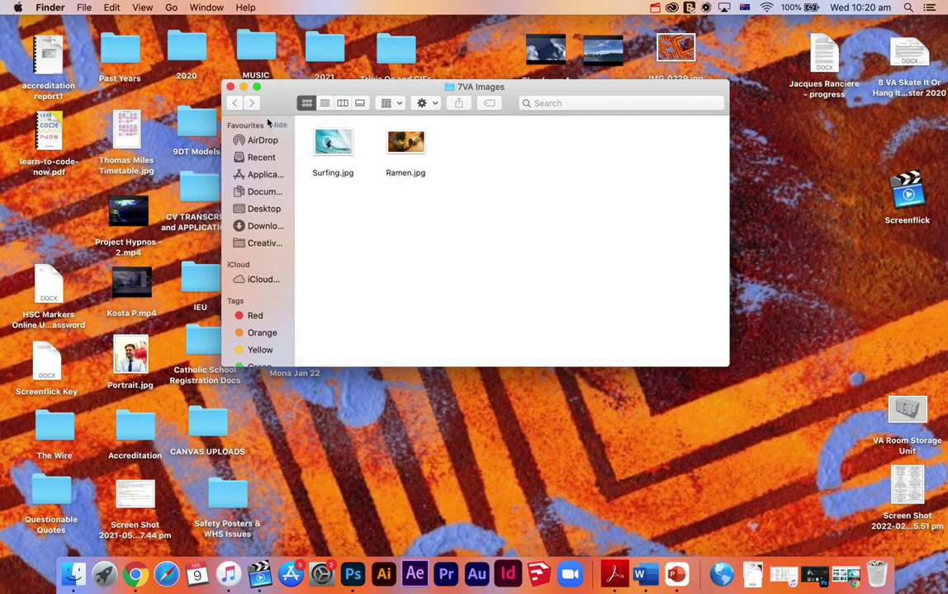
{"action": "left_click", "coordinate": [231, 87]}
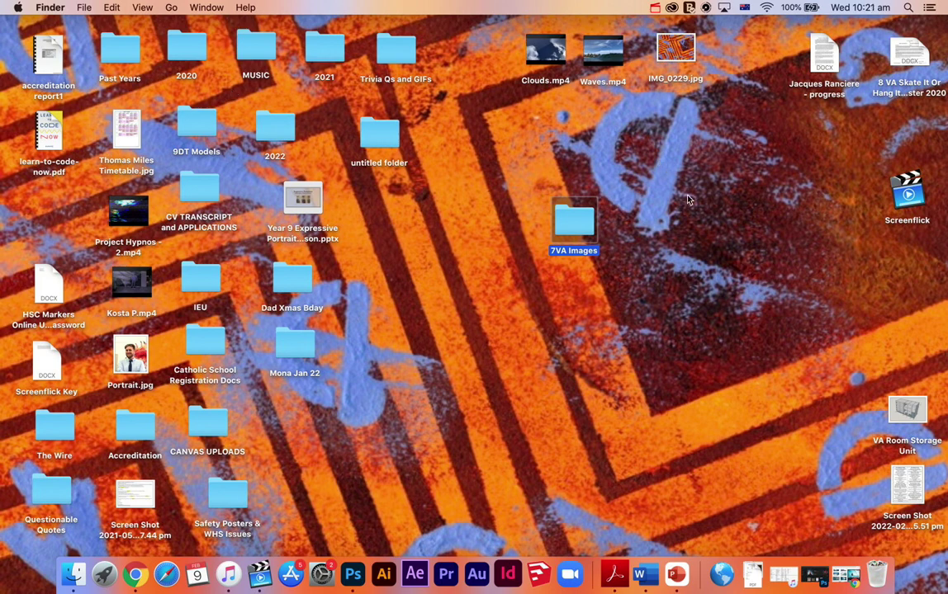
{"action": "left_click", "coordinate": [644, 204]}
{"action": "left_click_drag", "start_coordinate": [584, 226], "coordinate": [570, 272]}
{"action": "left_click", "coordinate": [633, 255]}
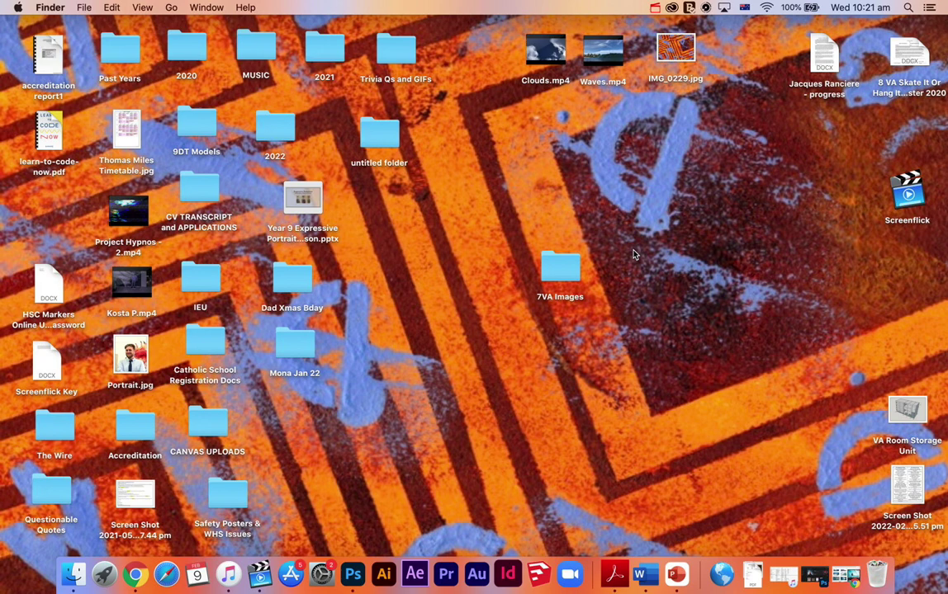